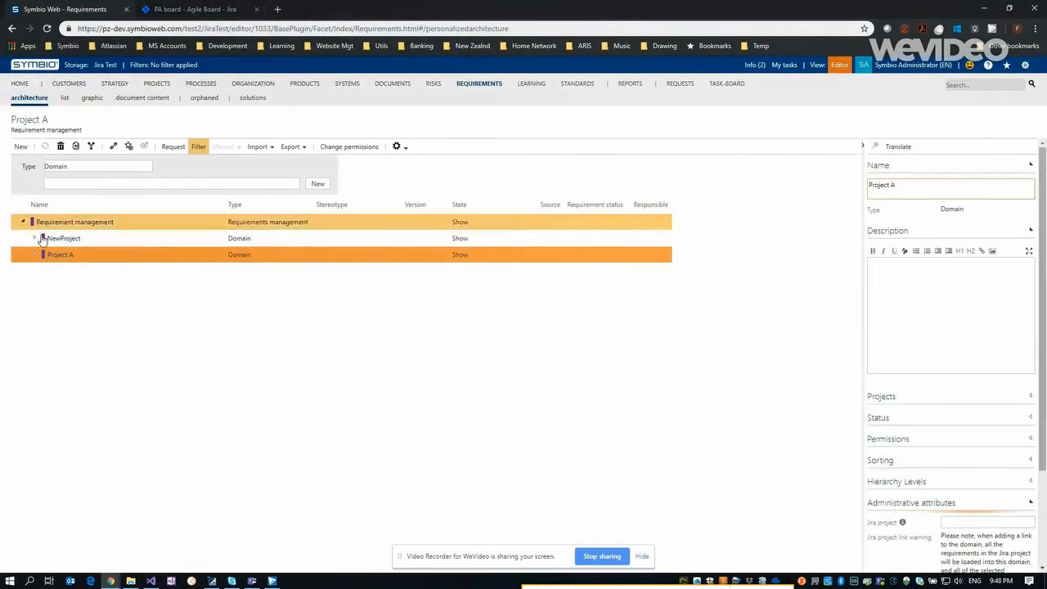
# Step: Expand Project A in the requirements tree and view the details of Jira Requirement 1
pyautogui.click(35, 254)
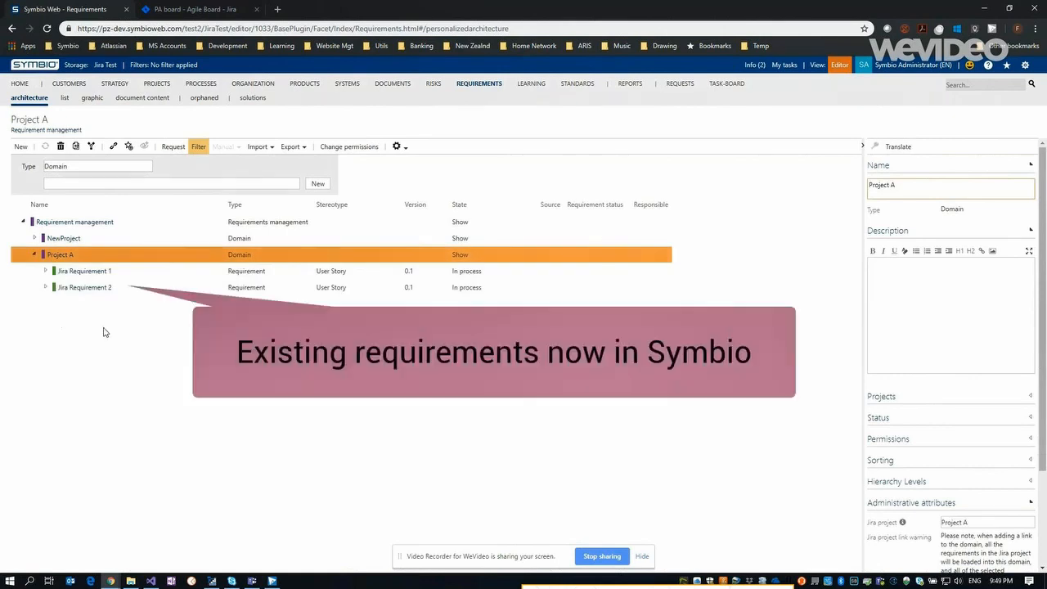
pyautogui.click(126, 274)
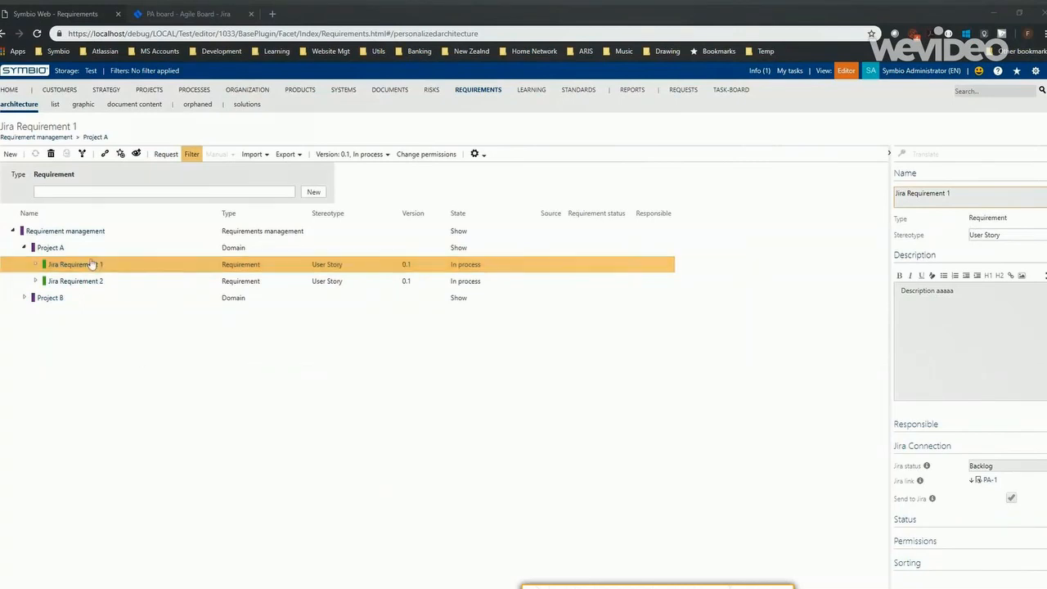
# Step: Create a new requirement named "Symbio Req 1" under Project A
pyautogui.click(64, 250)
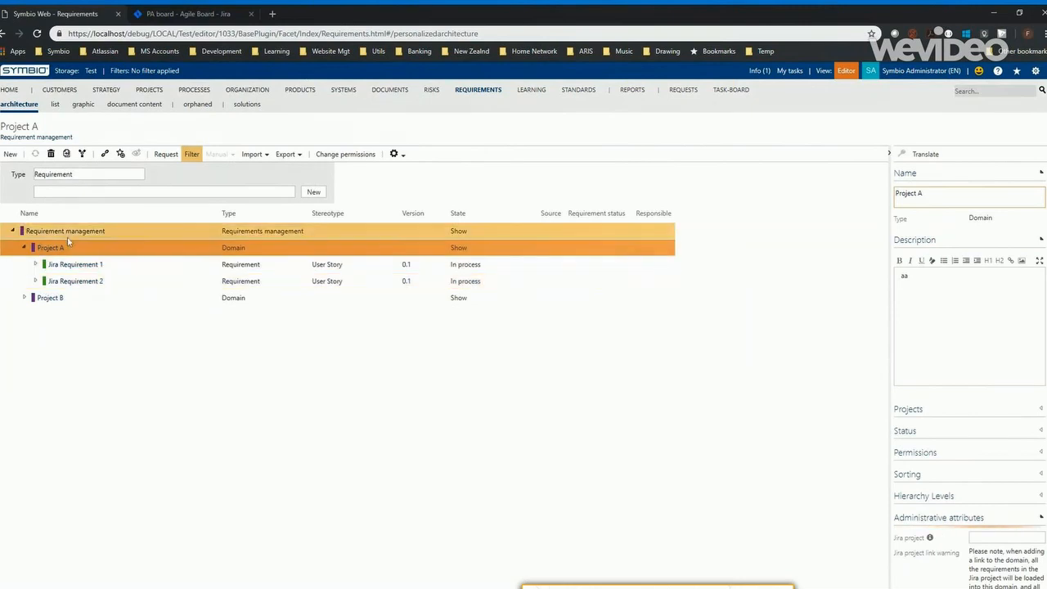
pyautogui.click(63, 191)
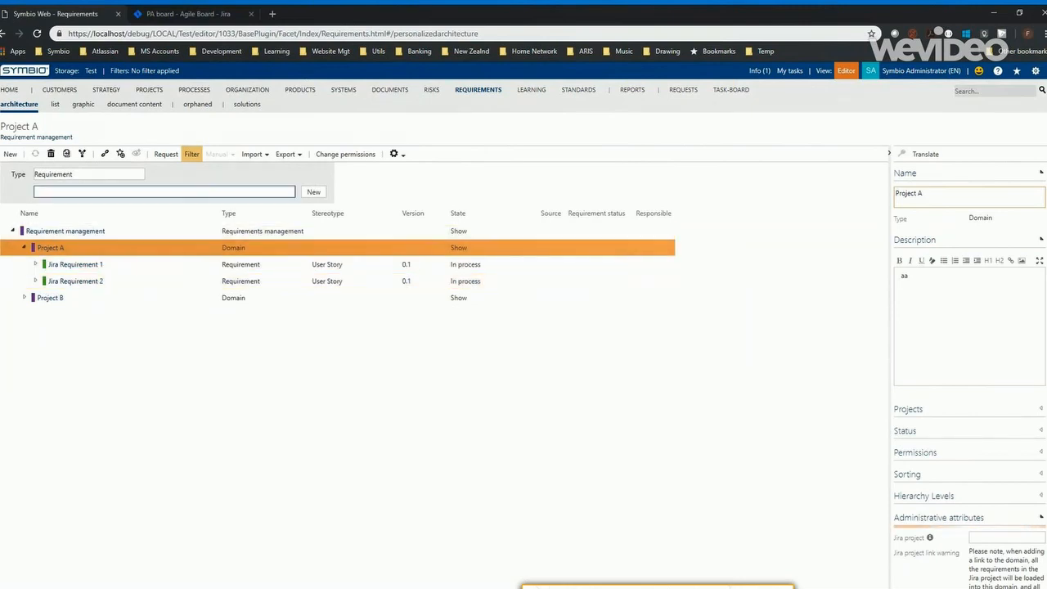
pyautogui.write('Symbio REq')
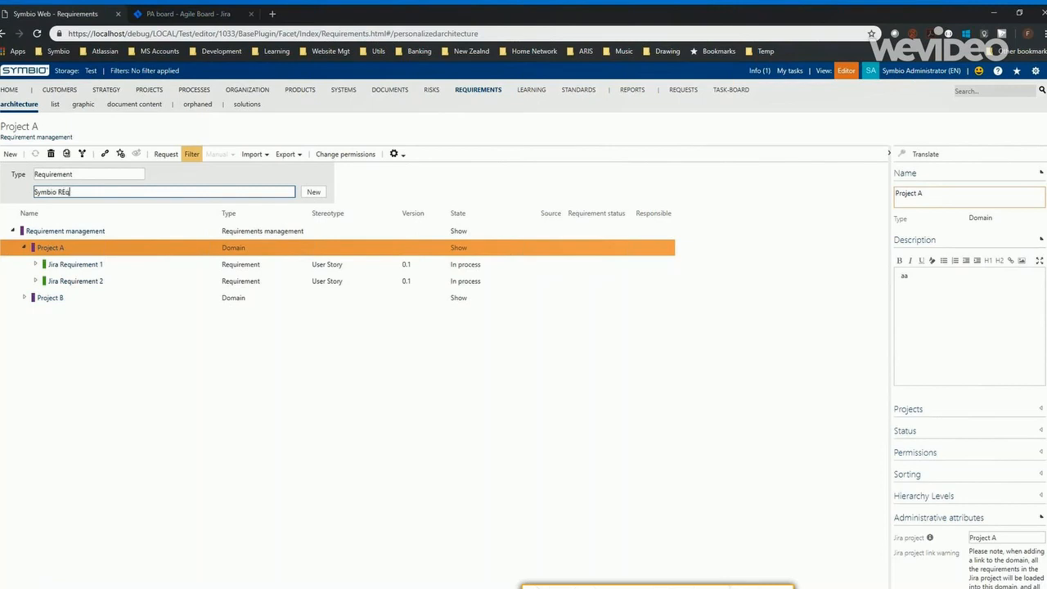
pyautogui.write(' 1')
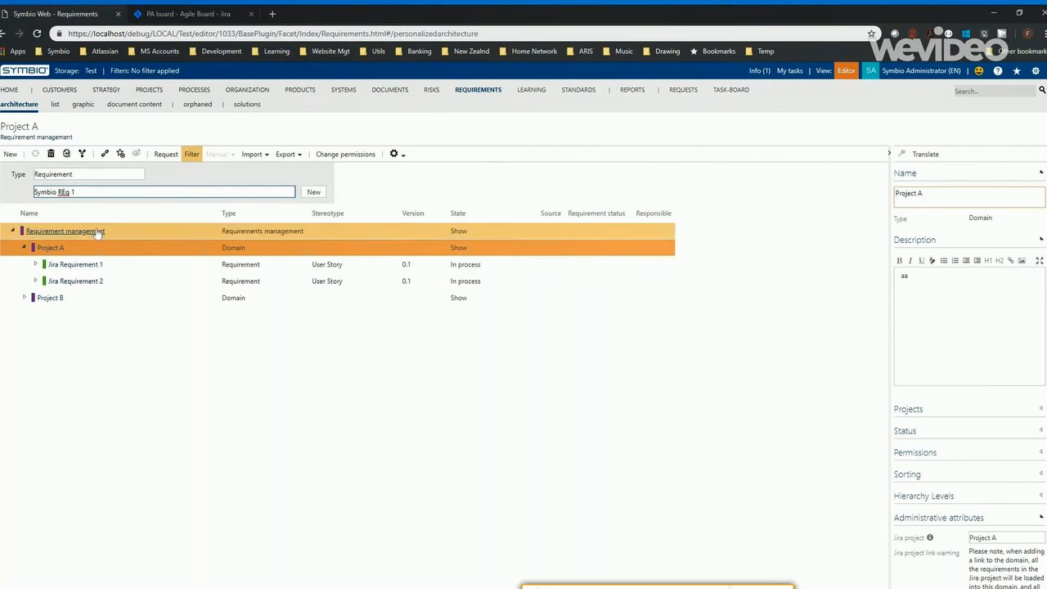
pyautogui.press('BackSpace')
pyautogui.write('e')
pyautogui.click(312, 194)
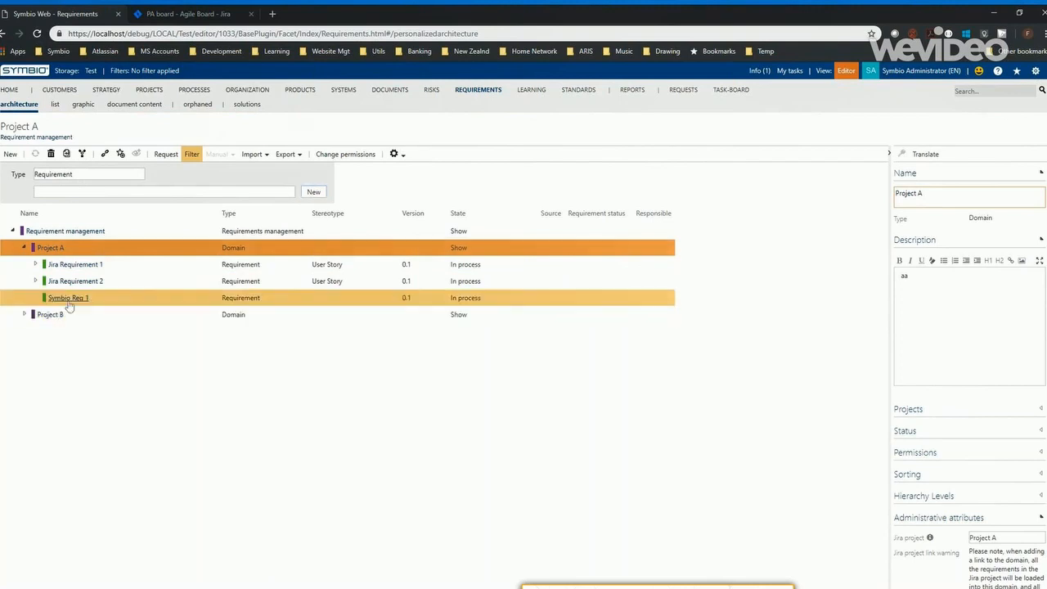
# Step: Set the stereotype of Symbio Req 1 to User Story
pyautogui.click(69, 298)
pyautogui.click(1006, 235)
pyautogui.click(993, 289)
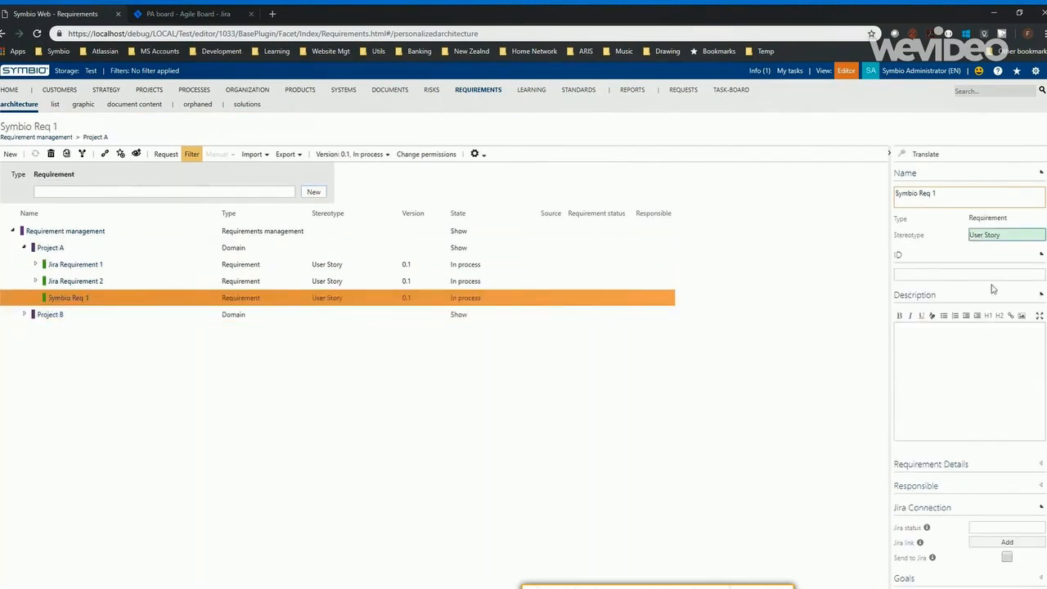
pyautogui.click(980, 352)
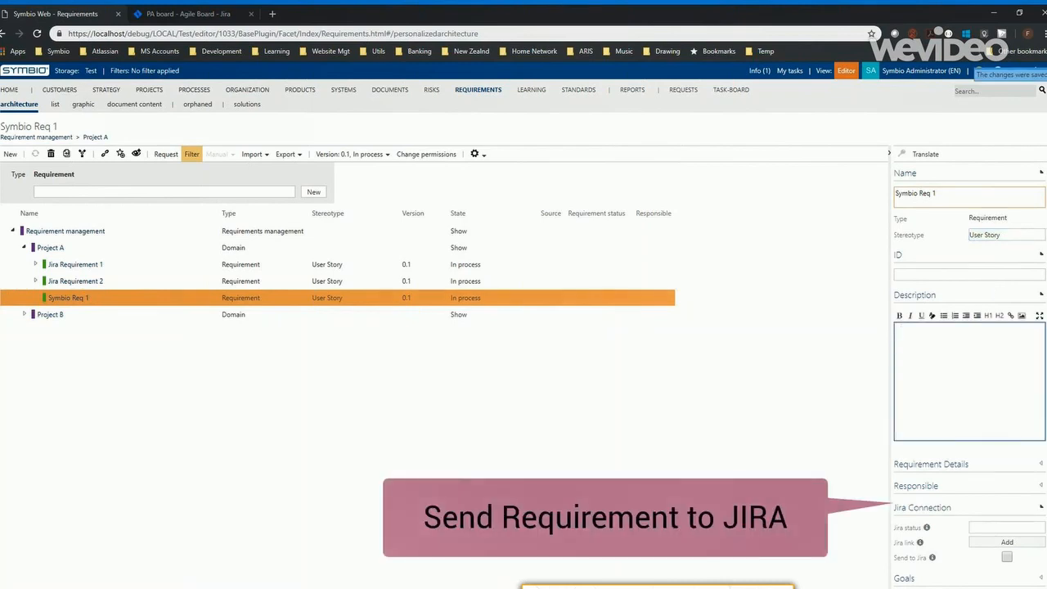
# Step: Enable Send to Jira for Symbio Req 1 and reload its details
pyautogui.scroll(-1, 1005, 509)
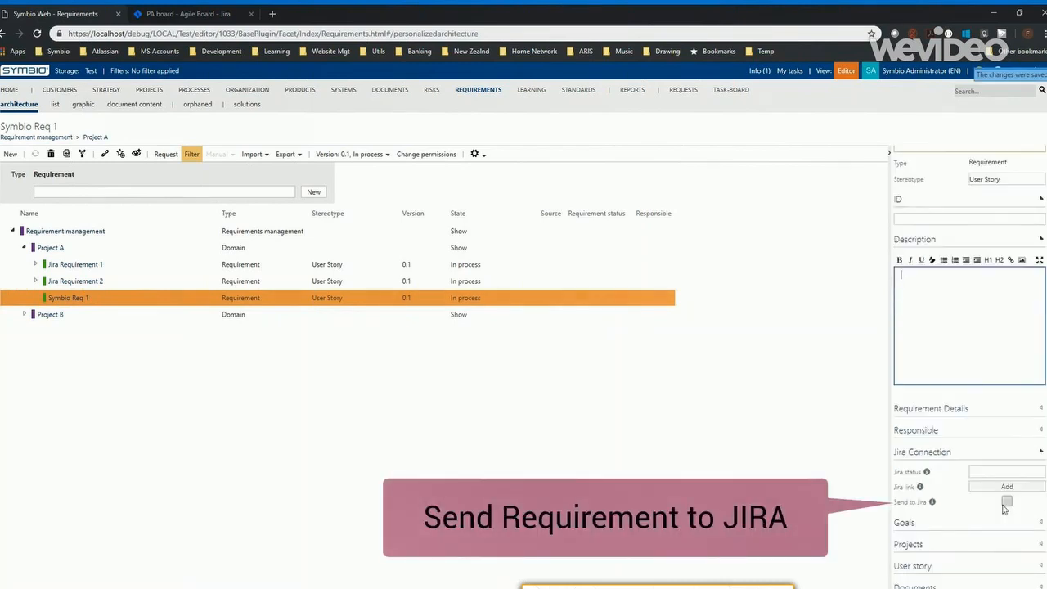
pyautogui.click(1007, 503)
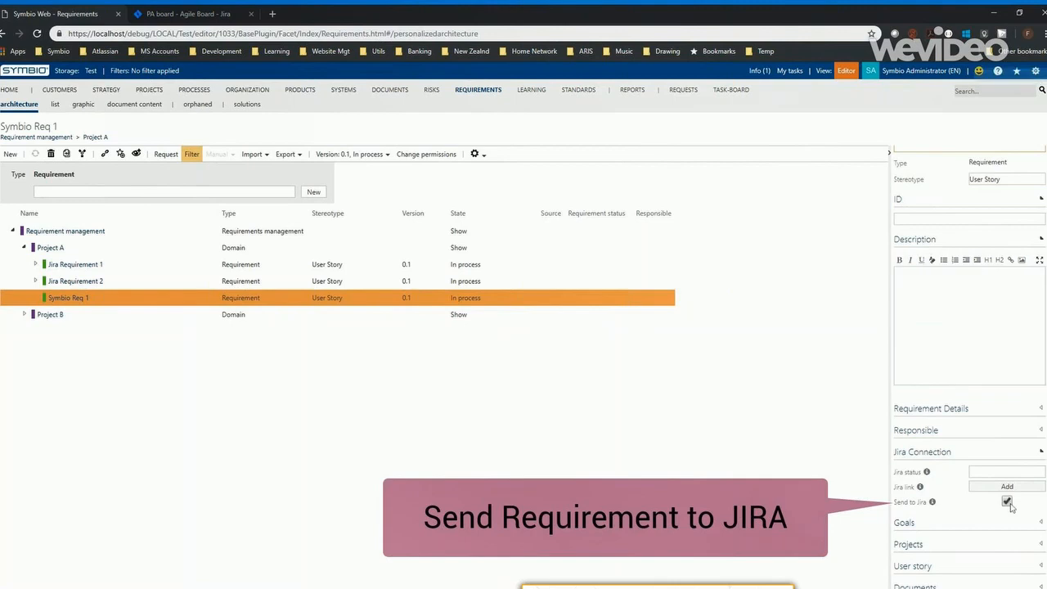
pyautogui.click(87, 282)
pyautogui.click(77, 299)
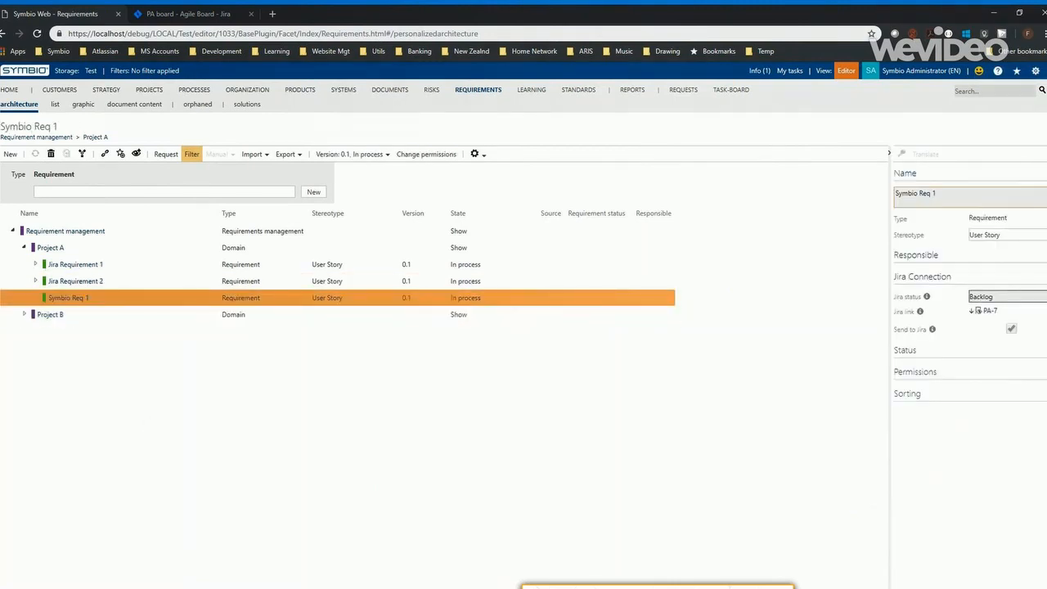
# Step: In the Jira issue PA-7 linked from Symbio Req 1, save the description "New description" and follow its Symbio link
pyautogui.click(990, 311)
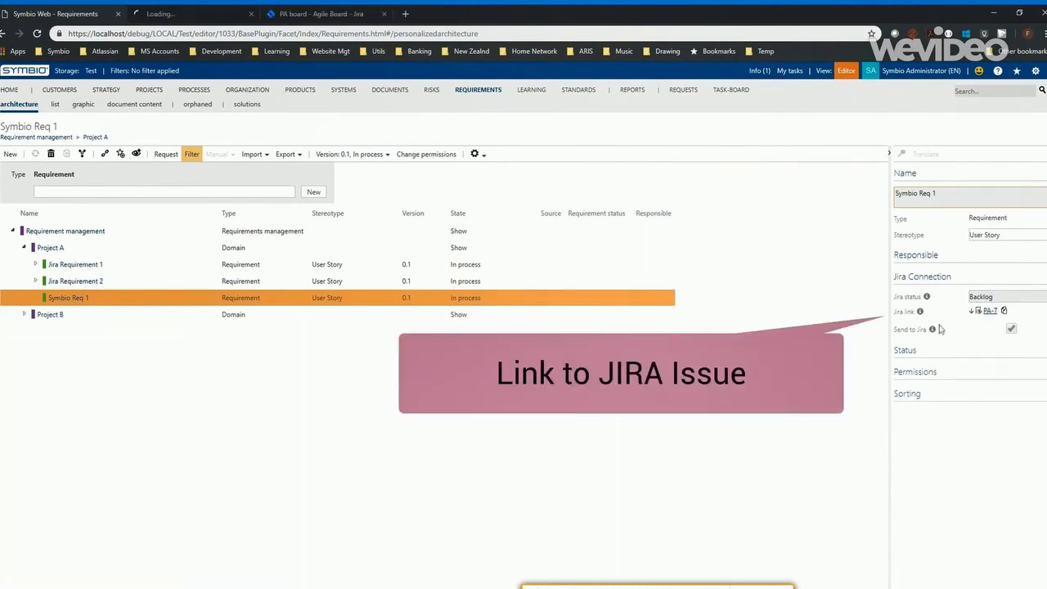
pyautogui.click(184, 14)
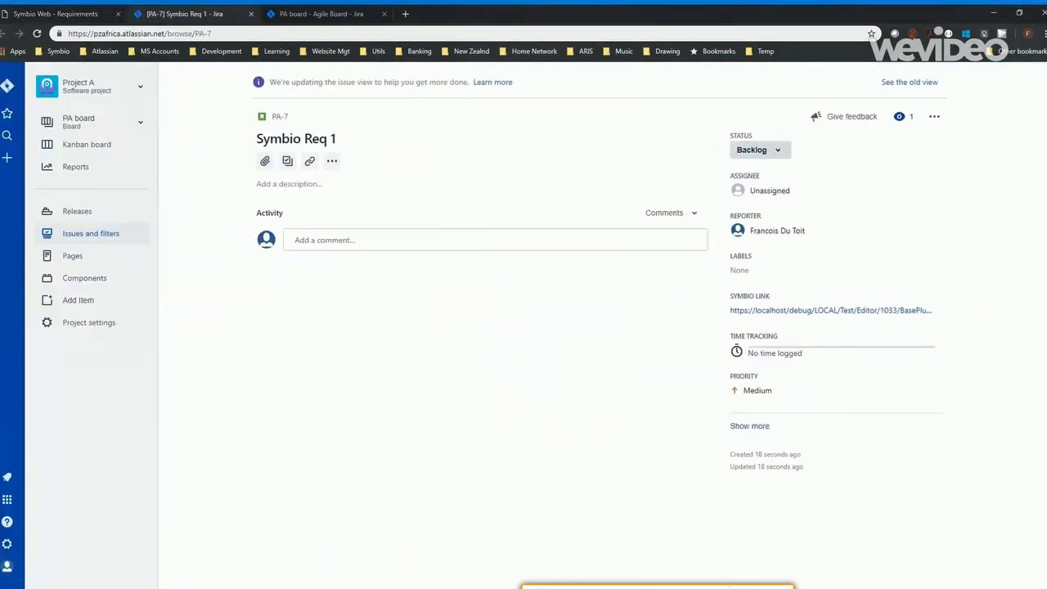
pyautogui.click(332, 185)
pyautogui.write('New description')
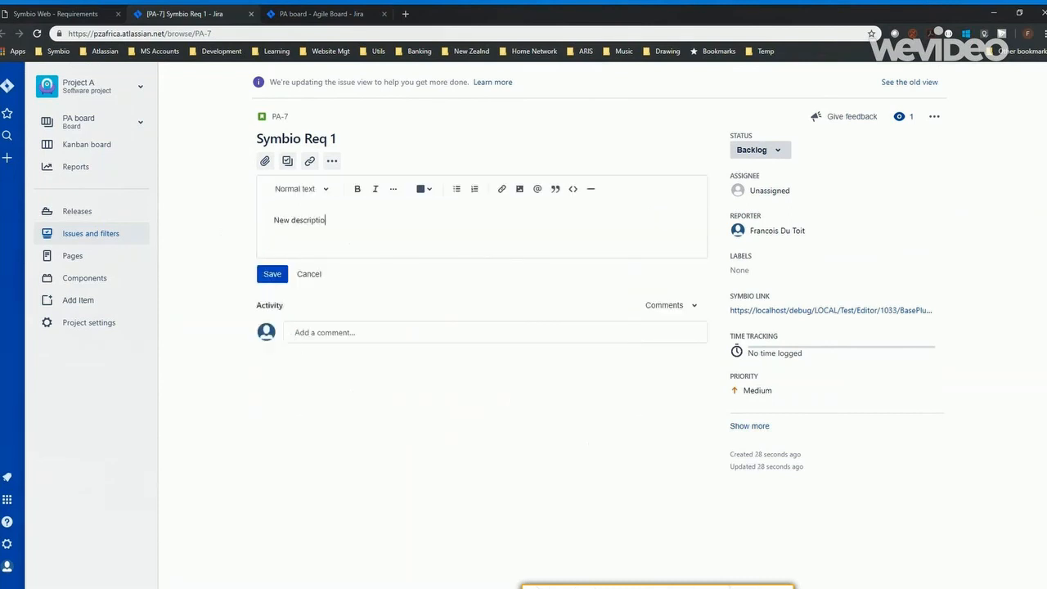
pyautogui.hotkey('ctrl', 'Return')
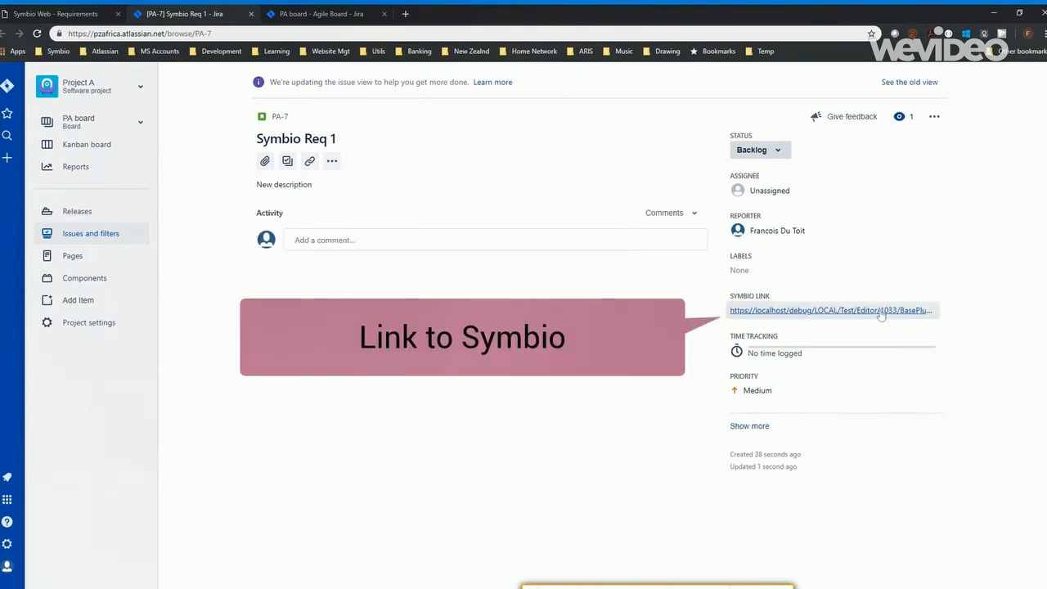
pyautogui.click(823, 312)
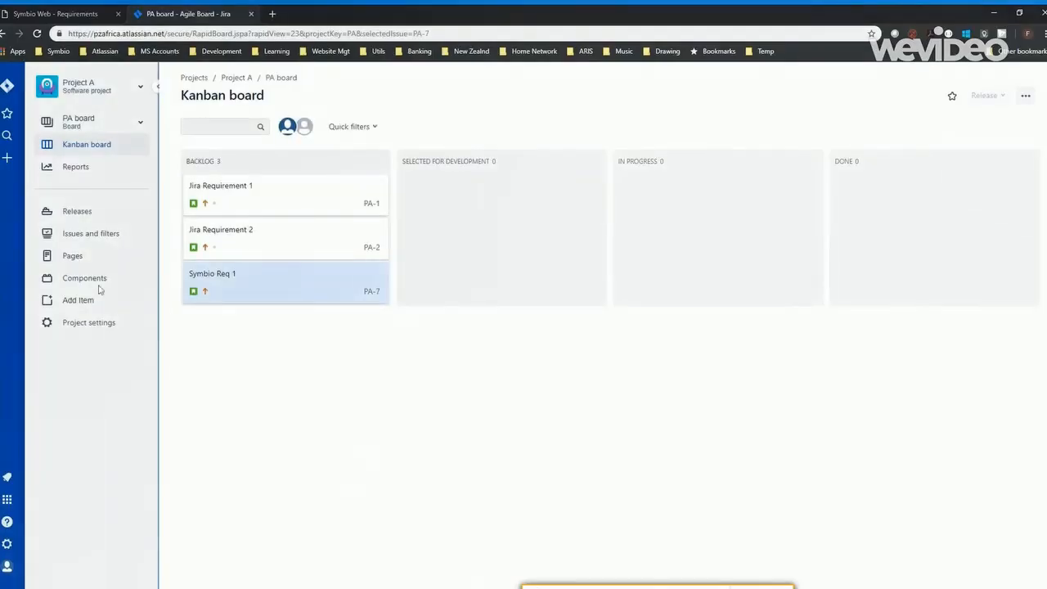
# Step: Create a Jira issue of type Epic in Project A with epic name and summary "Epic" and description "Description"
pyautogui.click(8, 158)
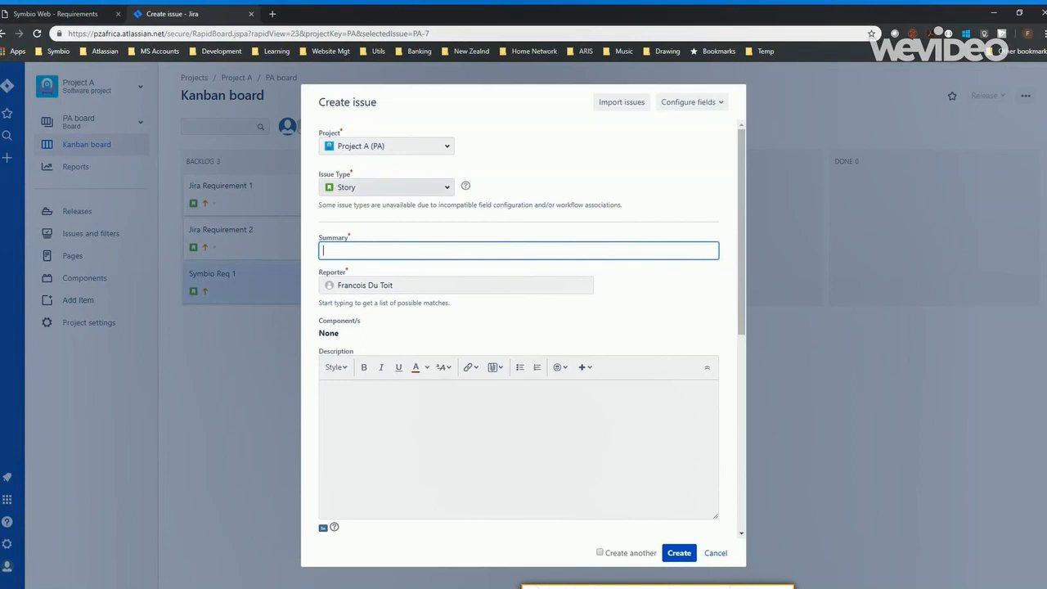
pyautogui.click(393, 188)
pyautogui.click(343, 246)
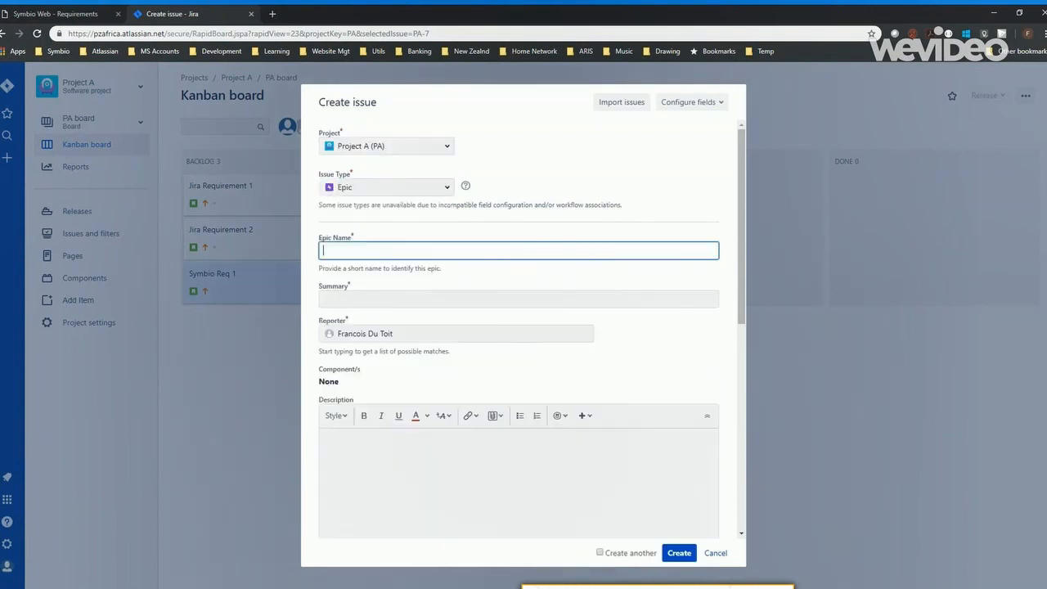
pyautogui.write('Epic')
pyautogui.click(489, 271)
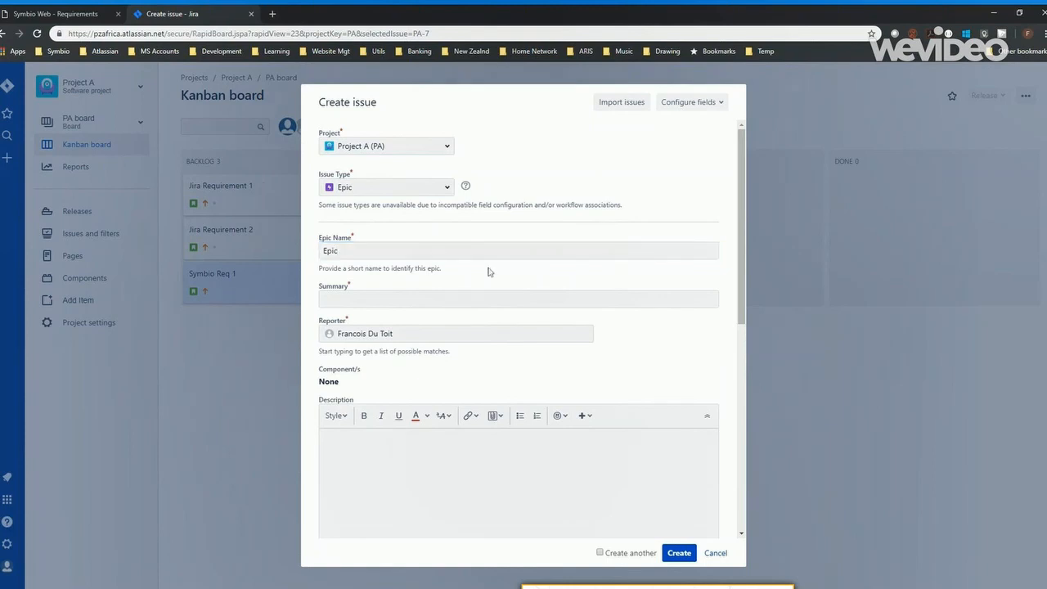
pyautogui.click(405, 299)
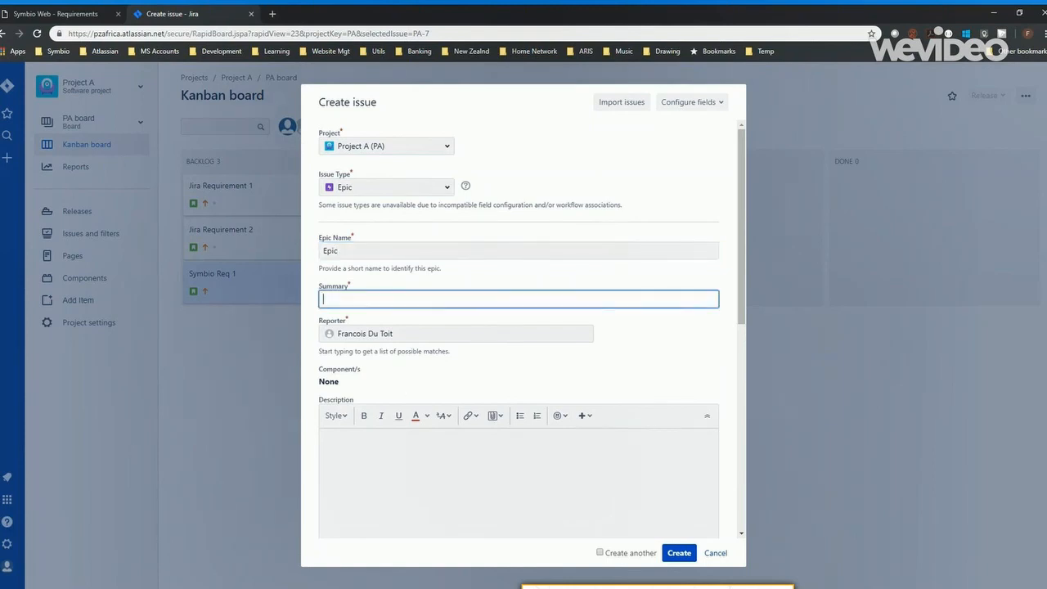
pyautogui.write('Epic')
pyautogui.click(549, 487)
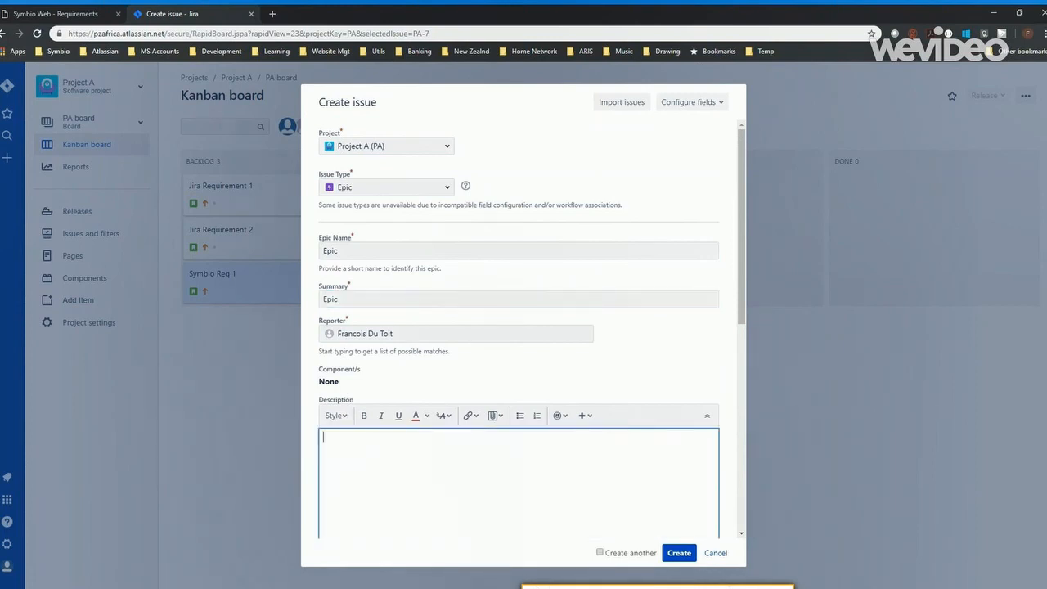
pyautogui.write('Description')
pyautogui.click(677, 554)
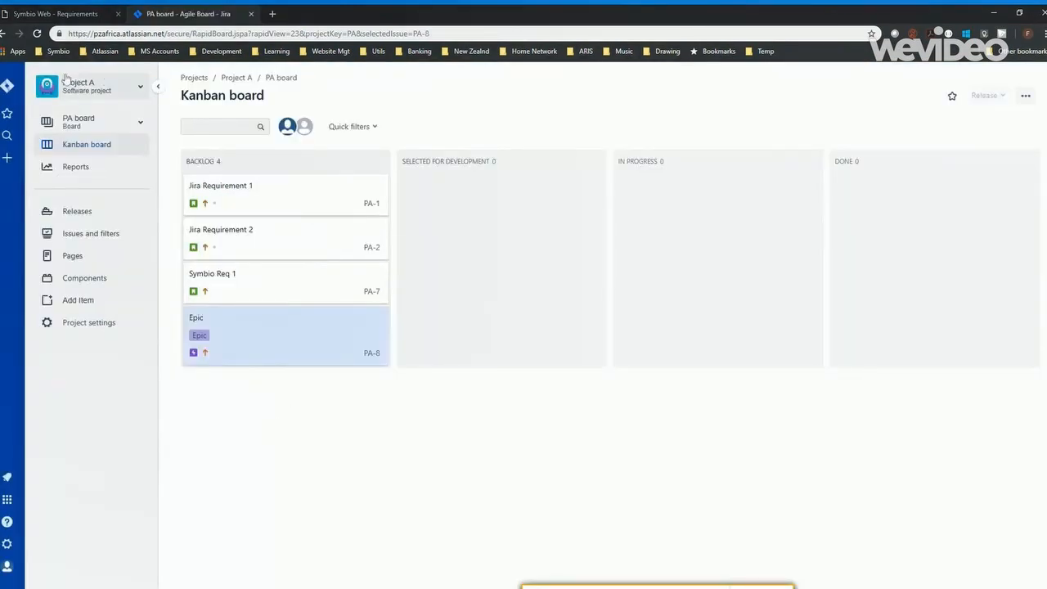
# Step: Fill in a new Story issue for Project A with summary "Jira Requirement 3" and description "Requirement"
pyautogui.click(7, 157)
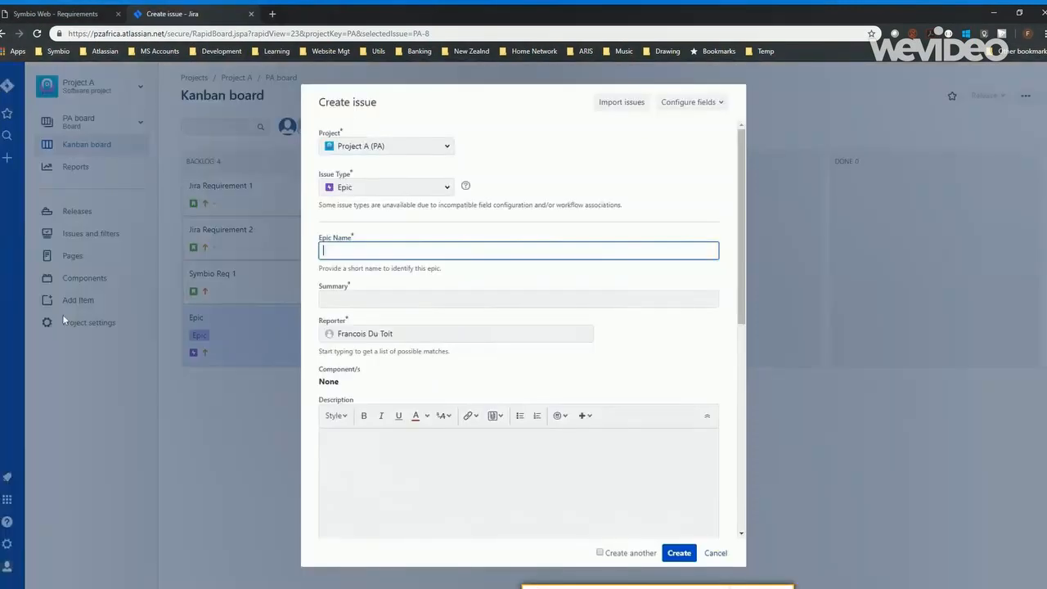
pyautogui.click(389, 187)
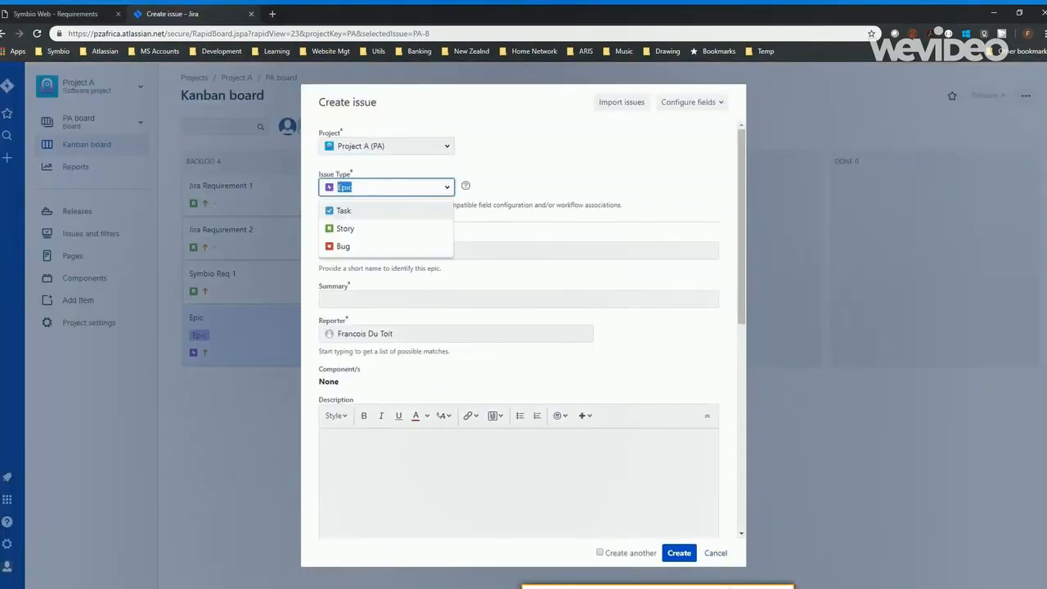
pyautogui.click(362, 232)
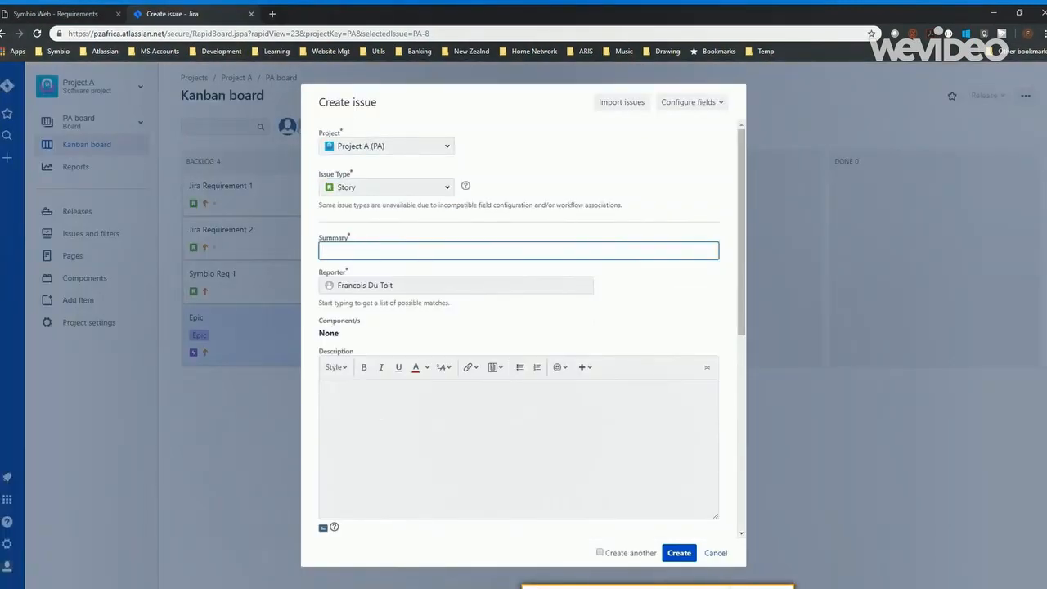
pyautogui.write('Jira Requirement 3')
pyautogui.click(323, 388)
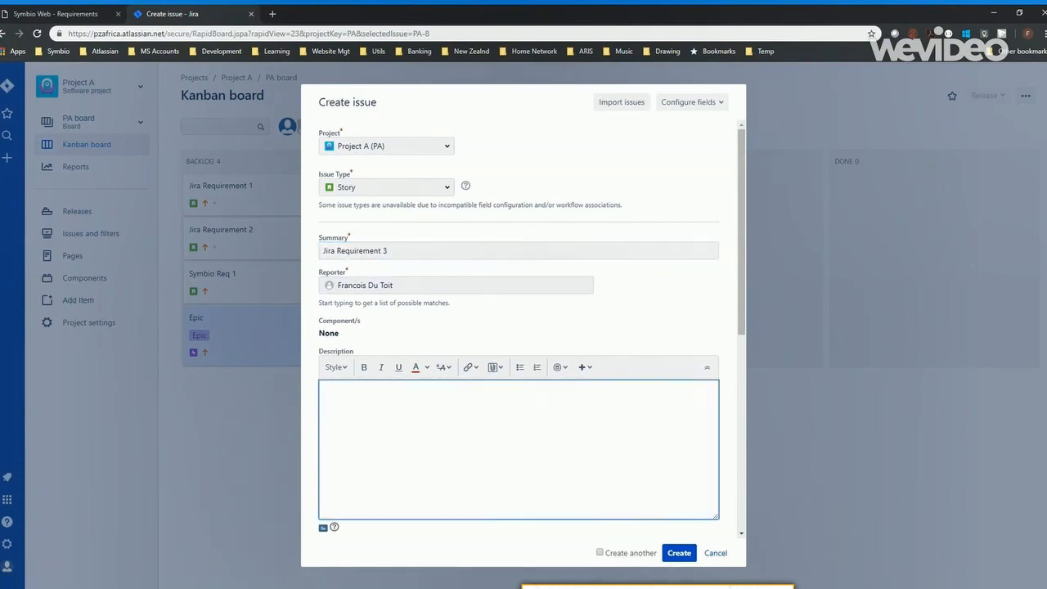
pyautogui.write('Requiremetn')
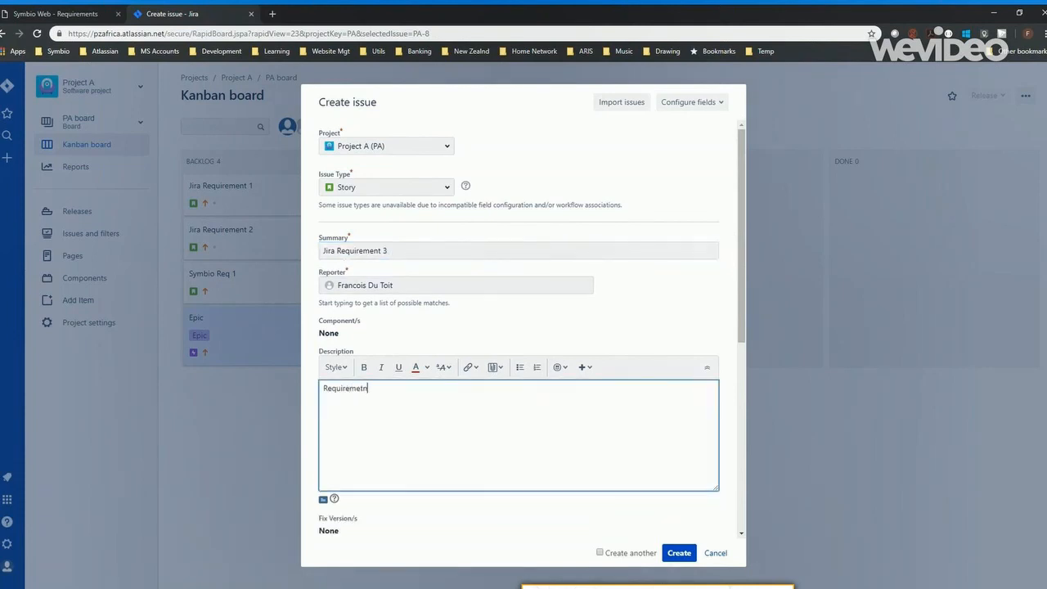
pyautogui.press('BackSpace')
pyautogui.press('BackSpace')
pyautogui.write('nt')
# Step: Set the story's epic link to Epic - (PA-8) and create the issue
pyautogui.scroll(-5, 589, 518)
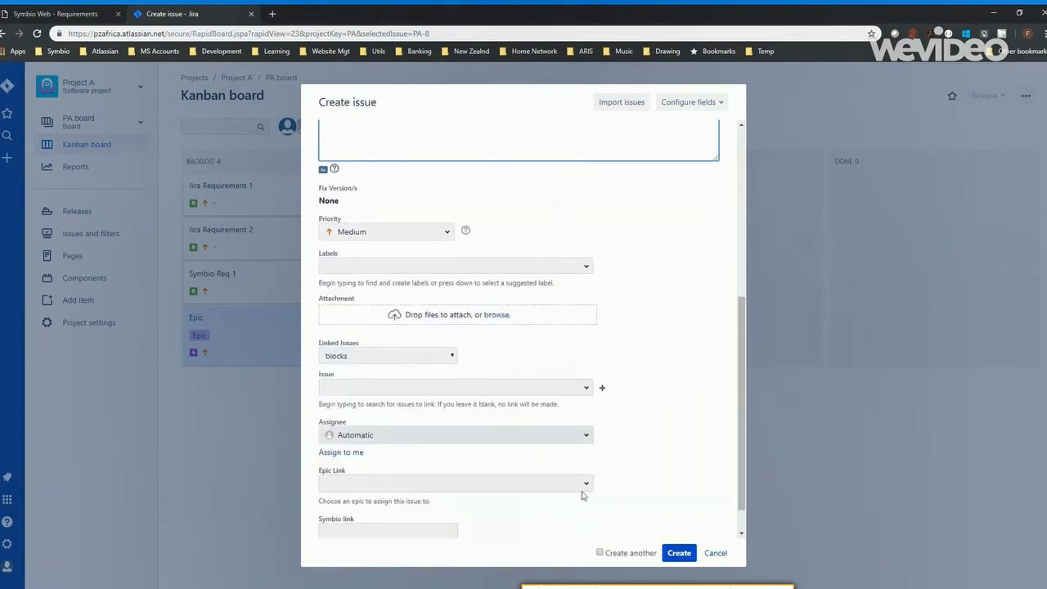
pyautogui.scroll(-1, 434, 467)
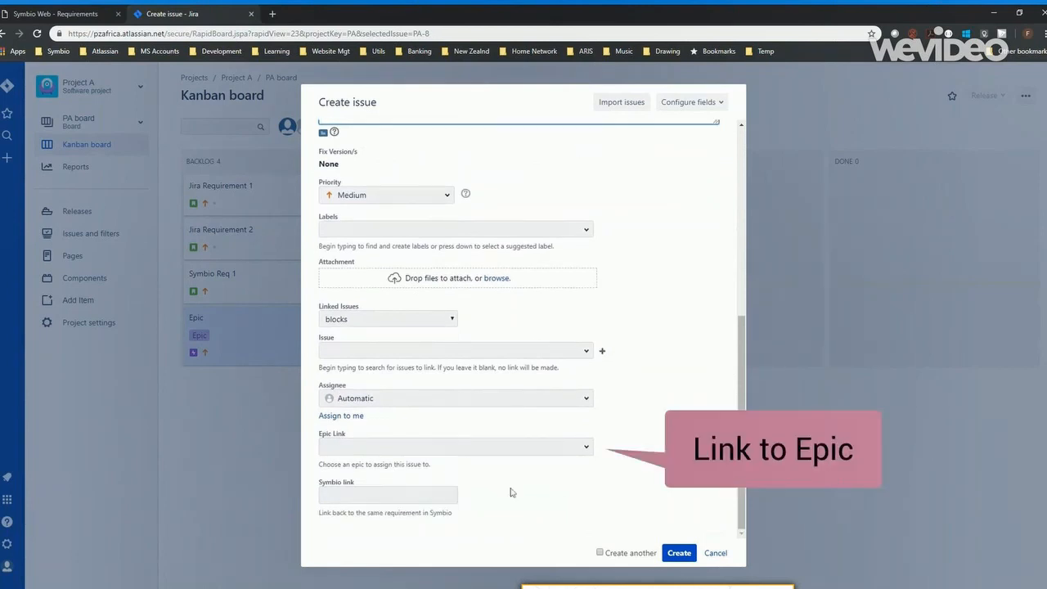
pyautogui.click(456, 447)
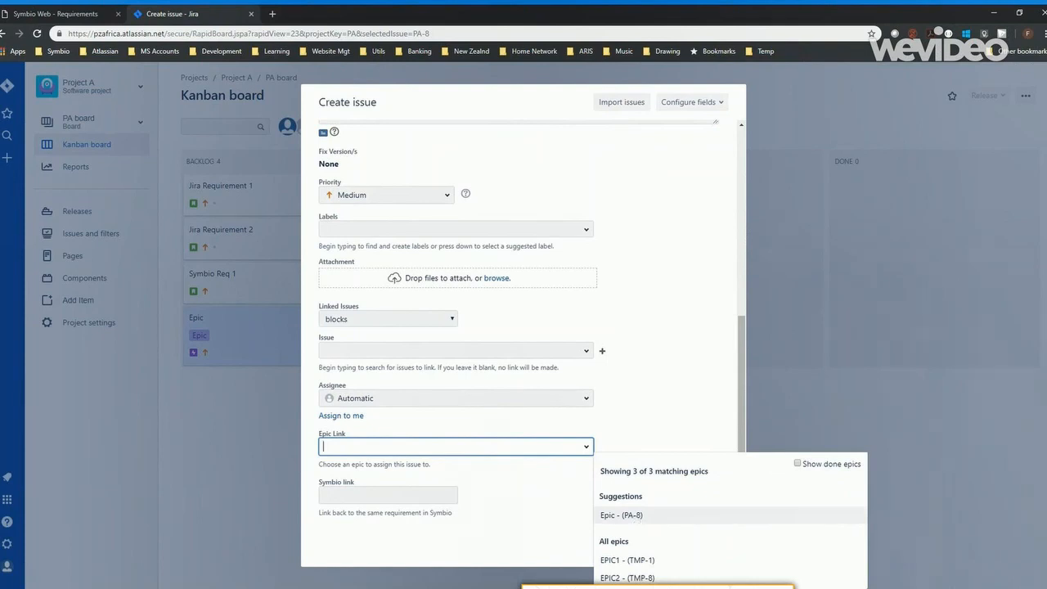
pyautogui.click(635, 518)
pyautogui.click(675, 552)
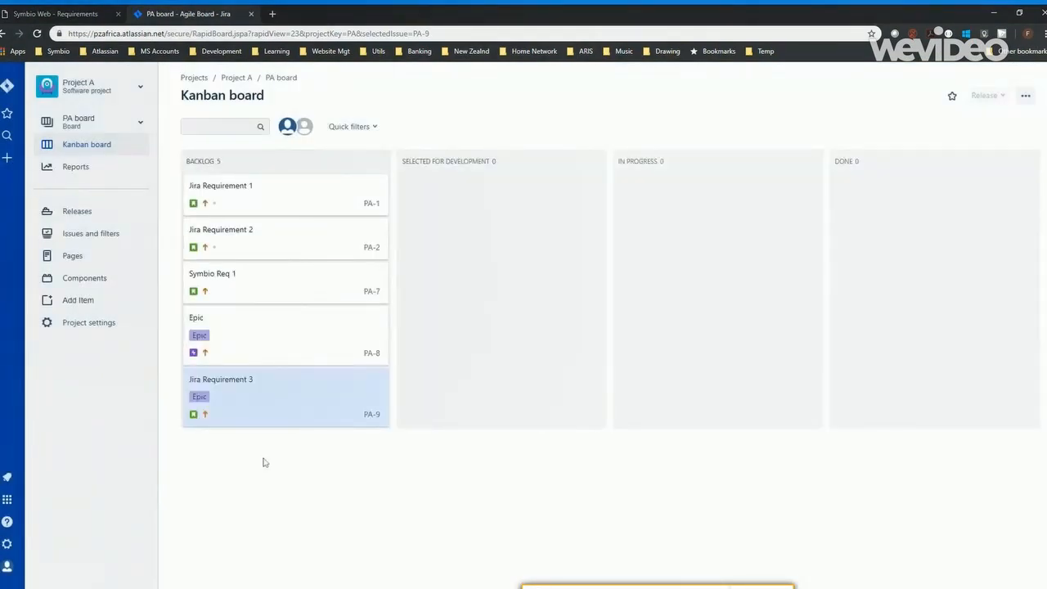
# Step: Switch to Symbio, expand Epic under Project A and view the details of Jira Requirement 3
pyautogui.click(61, 15)
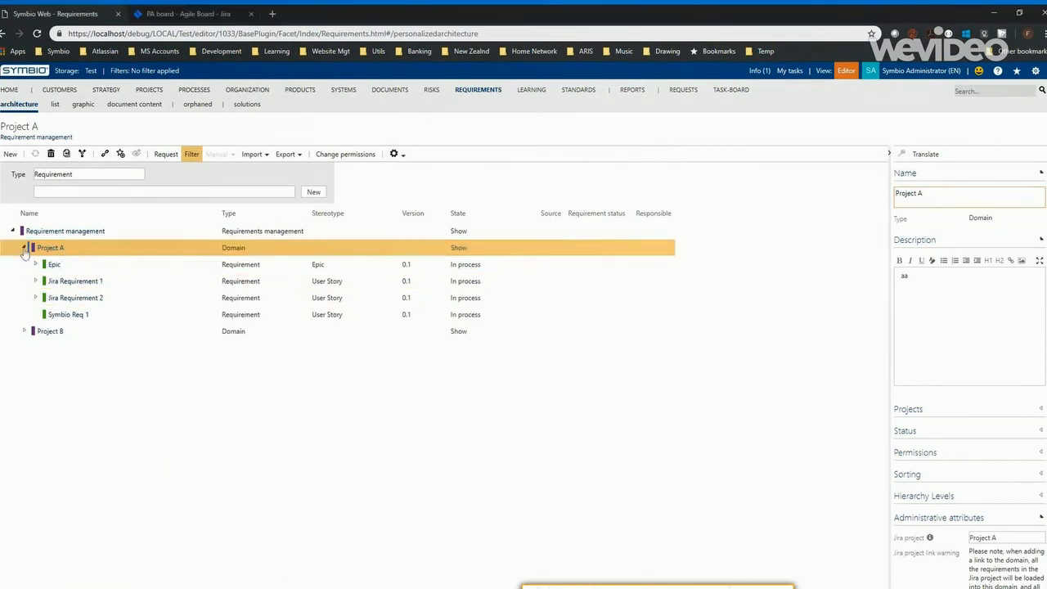
pyautogui.click(36, 264)
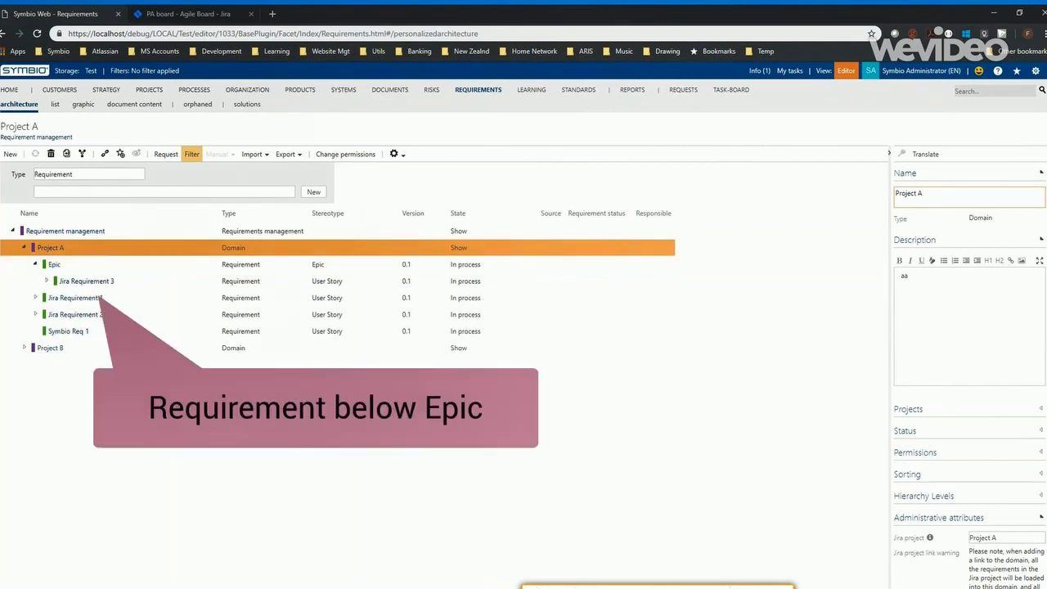
pyautogui.click(78, 282)
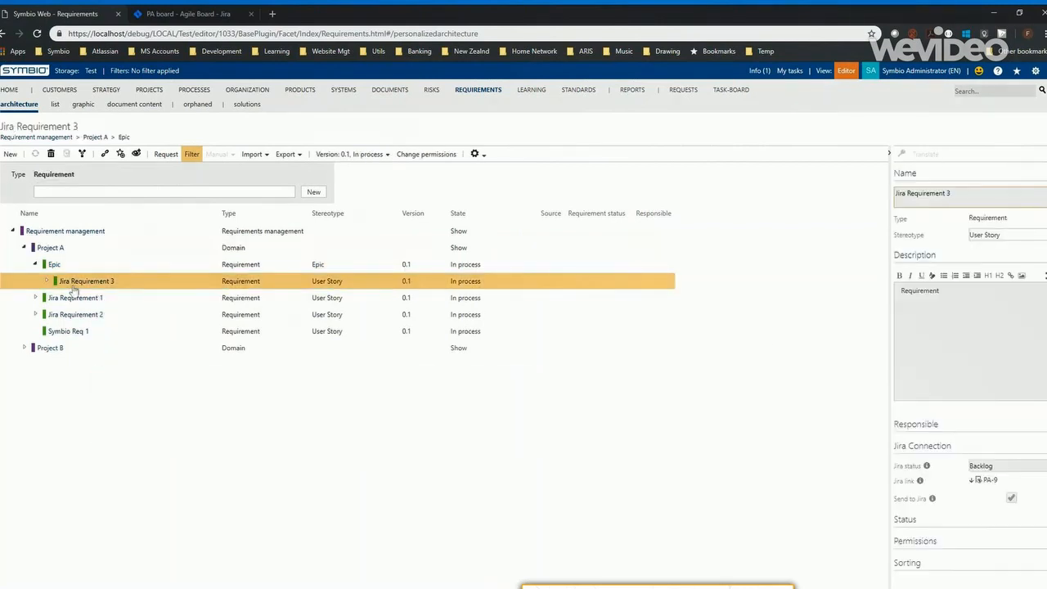
# Step: Switch to Jira and delete the issue Jira Requirement 2 (PA-2) from Project A's Kanban board
pyautogui.click(54, 265)
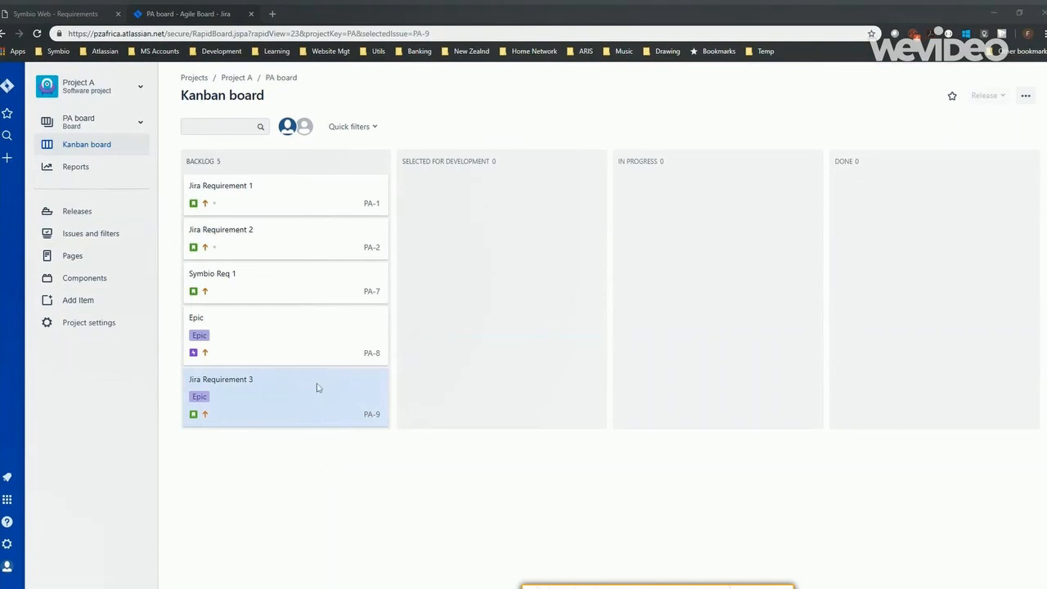
pyautogui.click(266, 242)
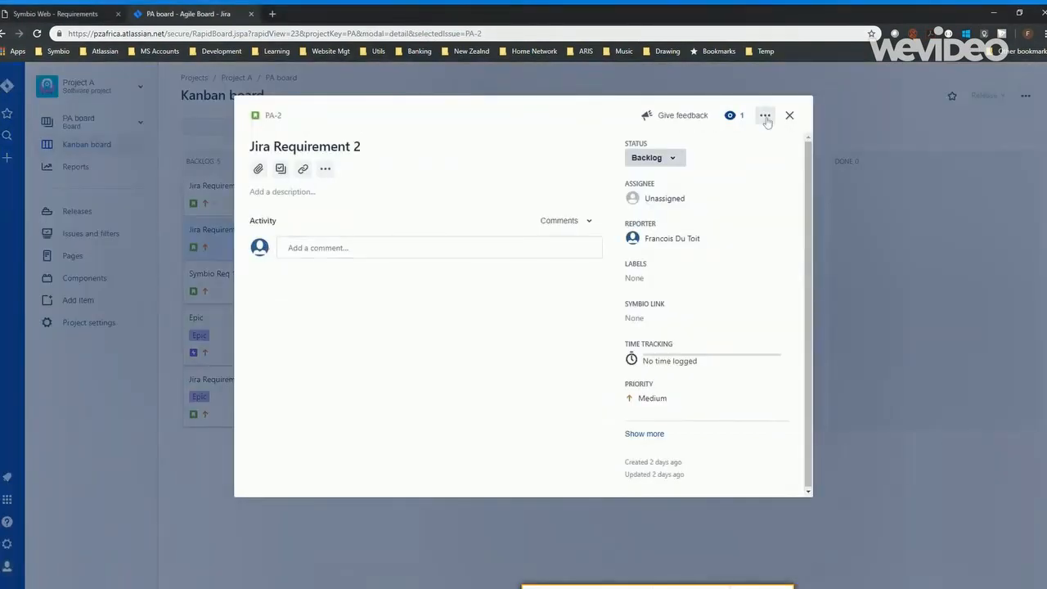
pyautogui.click(765, 117)
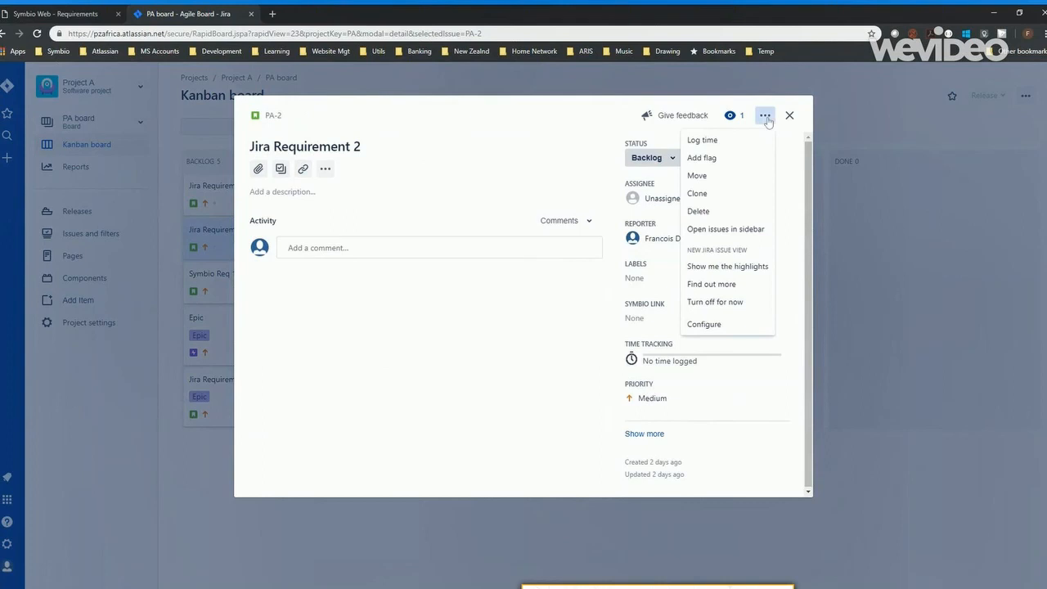
pyautogui.click(710, 212)
pyautogui.click(571, 199)
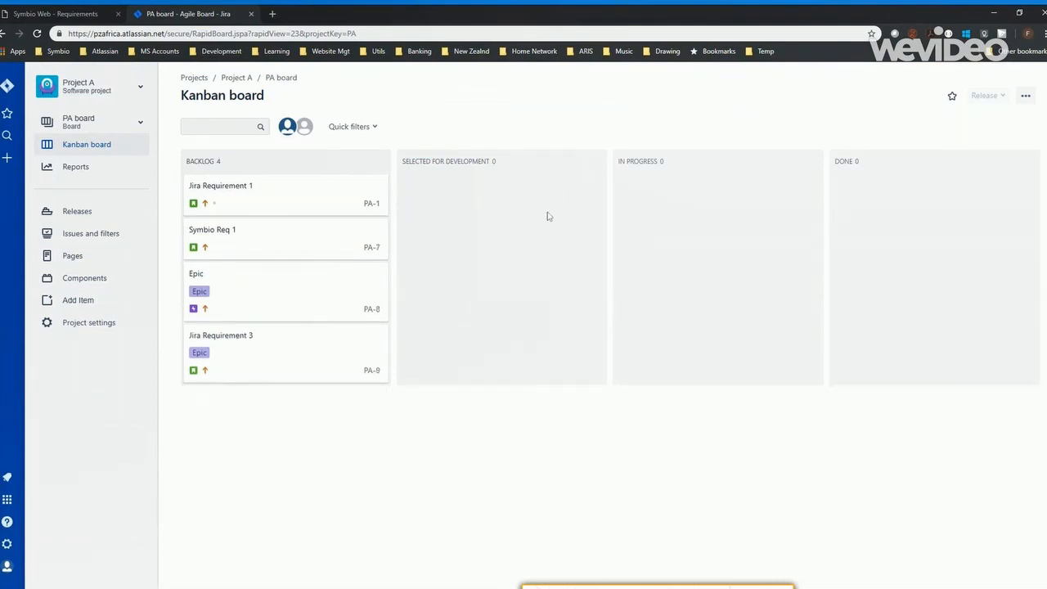
# Step: Switch to Symbio, view Jira Requirement 2's Jira connection details, and open its Jira project link before closing that page
pyautogui.click(63, 15)
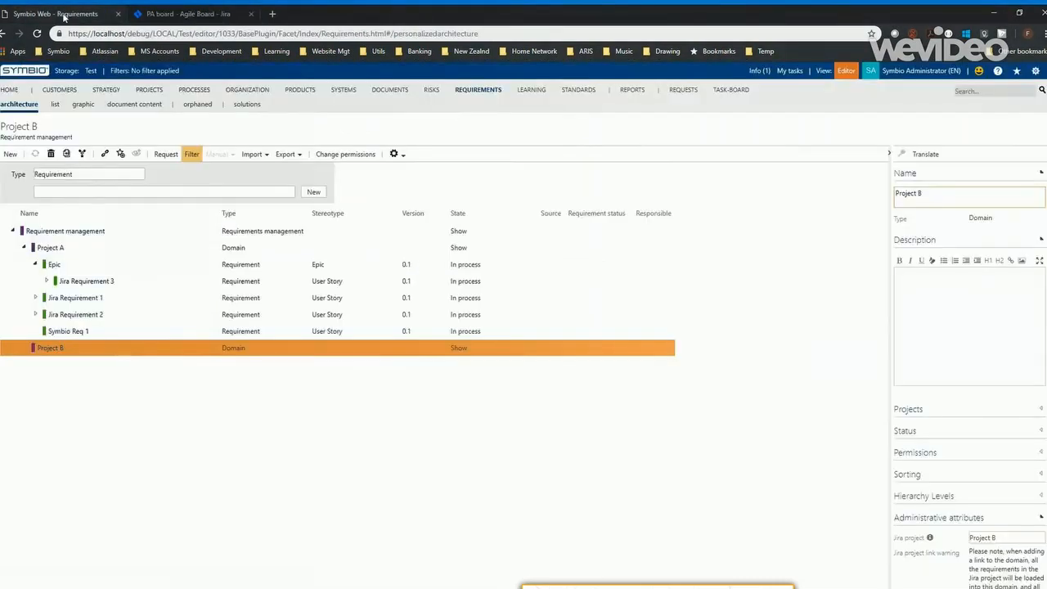
pyautogui.click(85, 316)
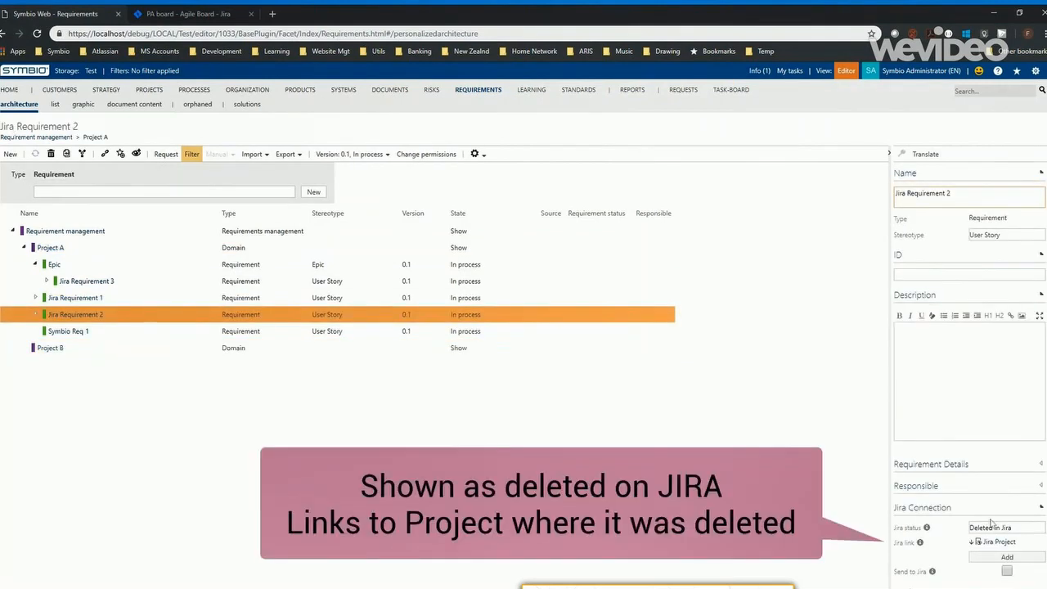
pyautogui.click(1001, 542)
pyautogui.click(213, 17)
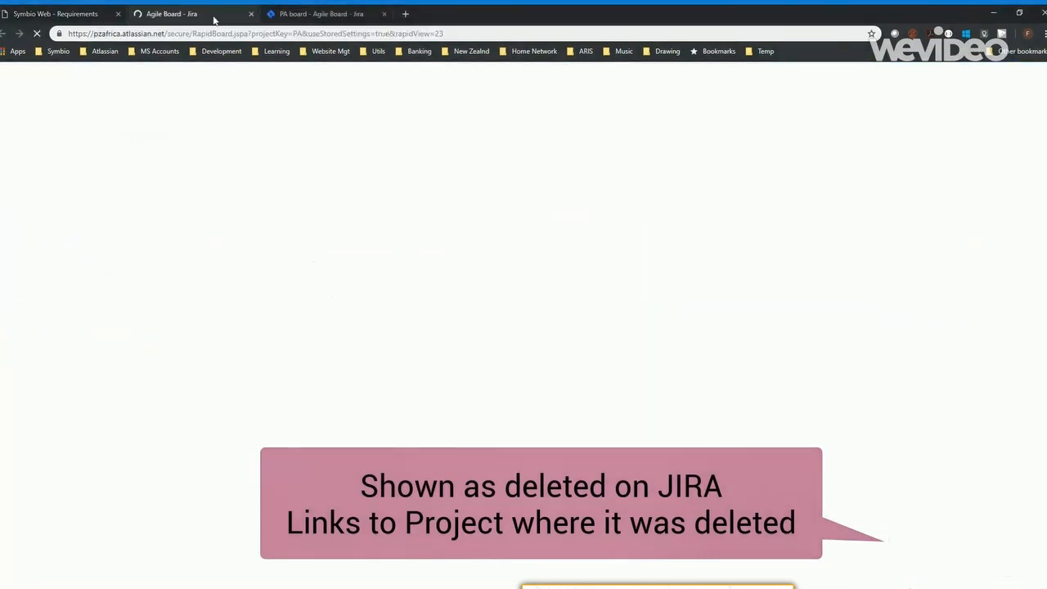
pyautogui.click(251, 13)
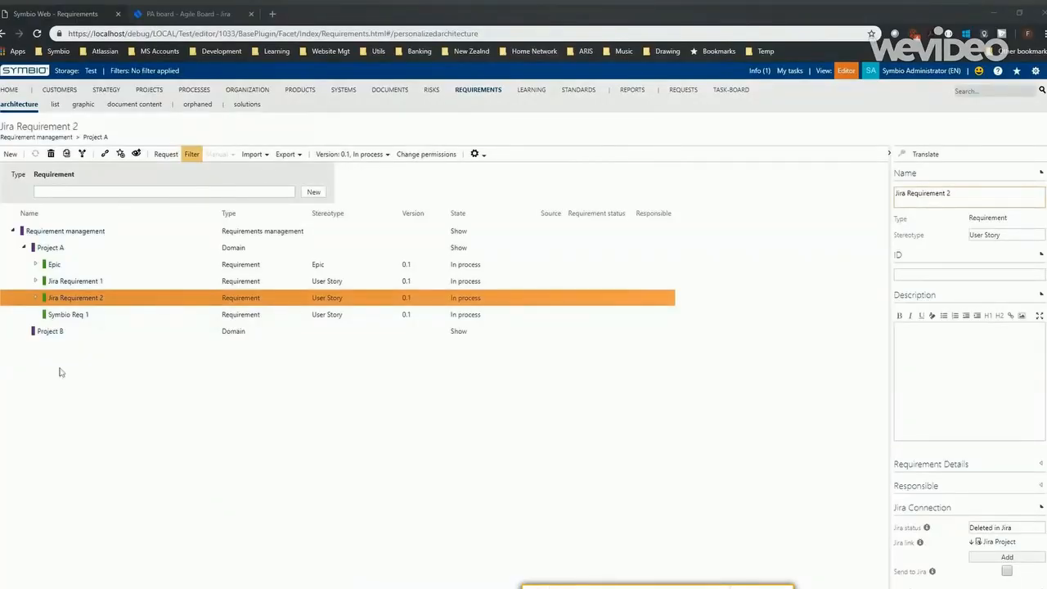
# Step: In Jira, move the story Jira Requirement 1 from Project A to Project B and open Project B's Kanban board
pyautogui.click(49, 331)
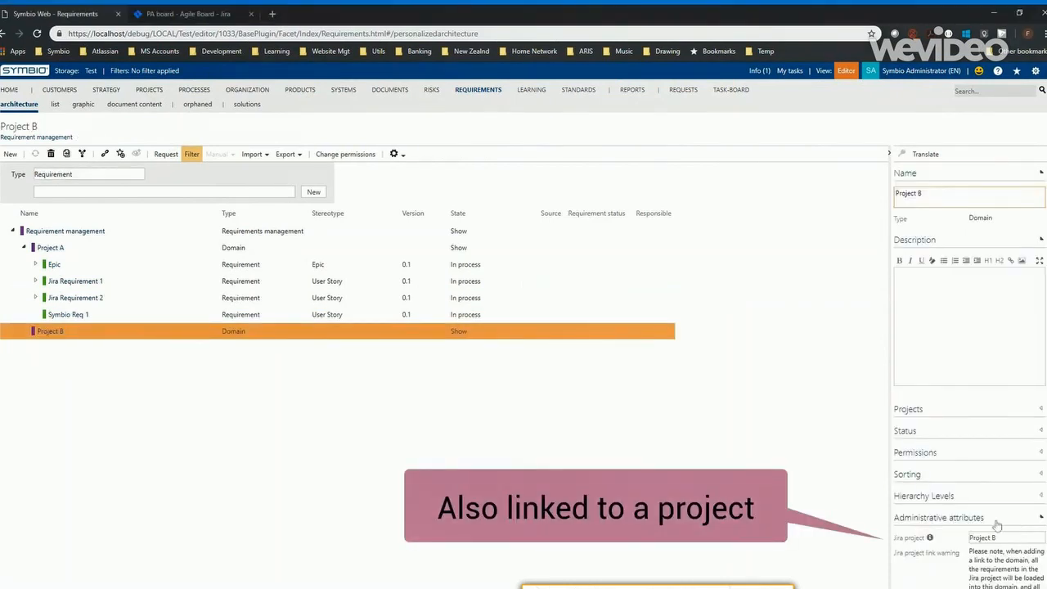
pyautogui.click(186, 15)
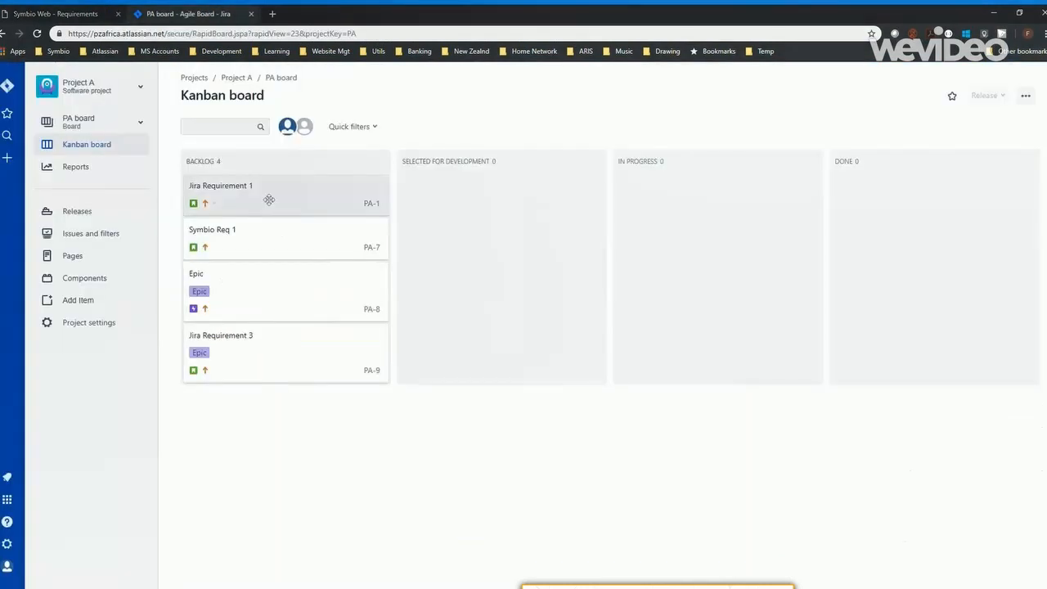
pyautogui.click(269, 199)
pyautogui.click(764, 115)
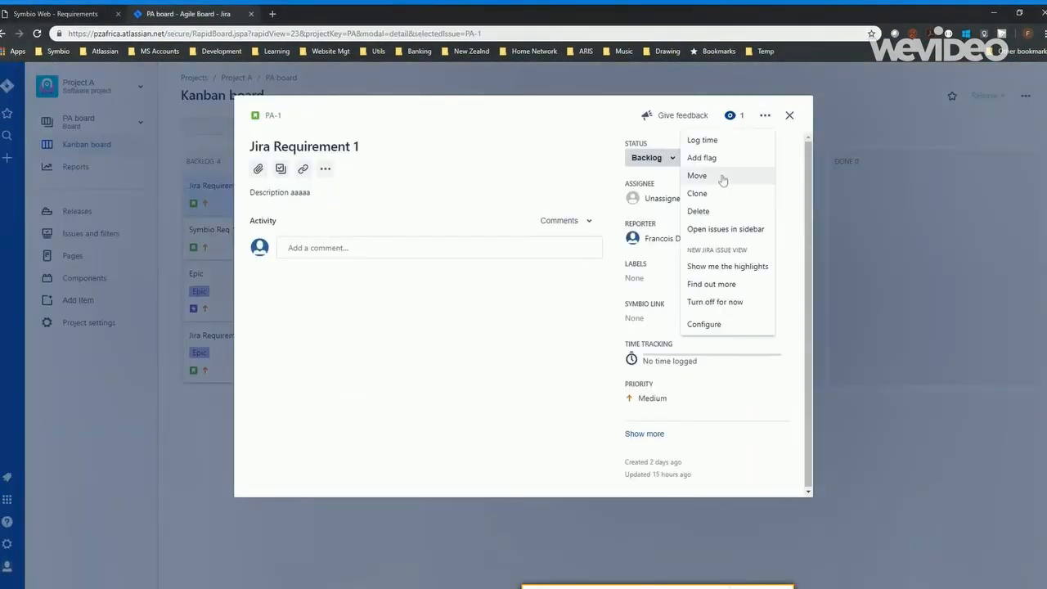
pyautogui.click(723, 176)
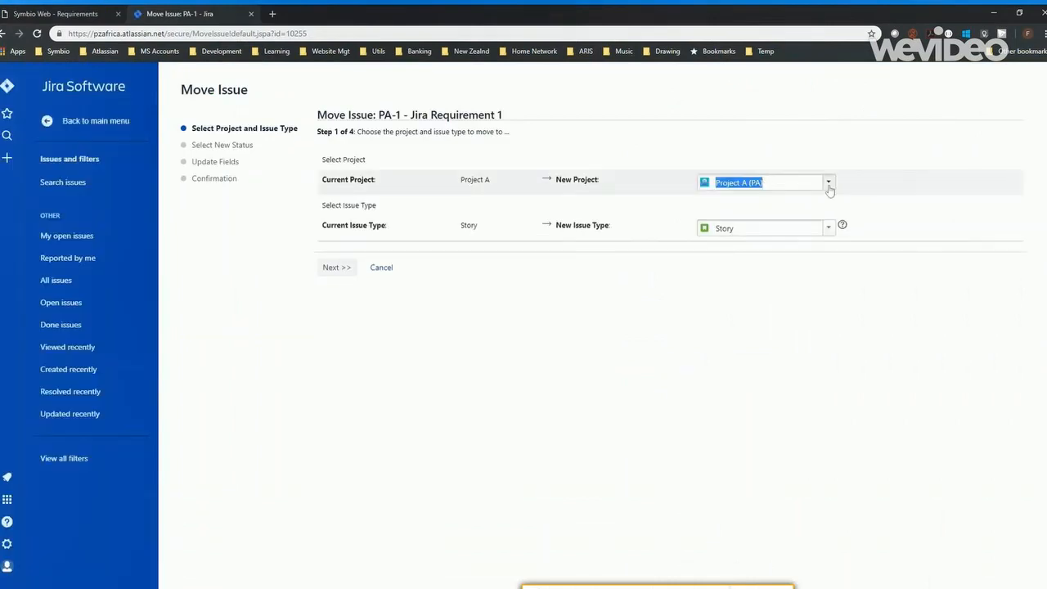
pyautogui.click(827, 183)
pyautogui.click(768, 233)
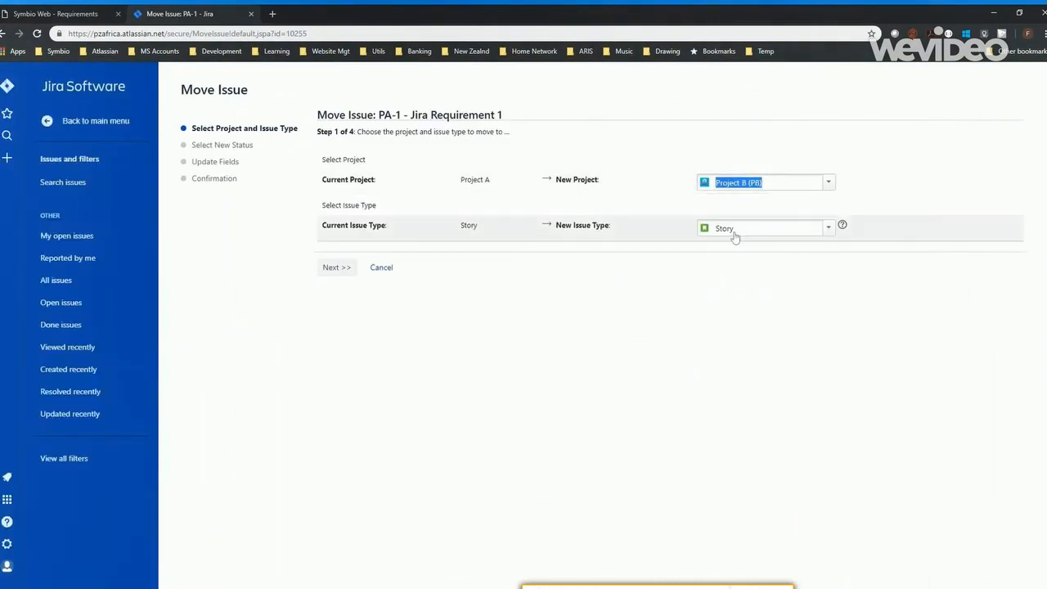
pyautogui.click(336, 267)
pyautogui.click(336, 200)
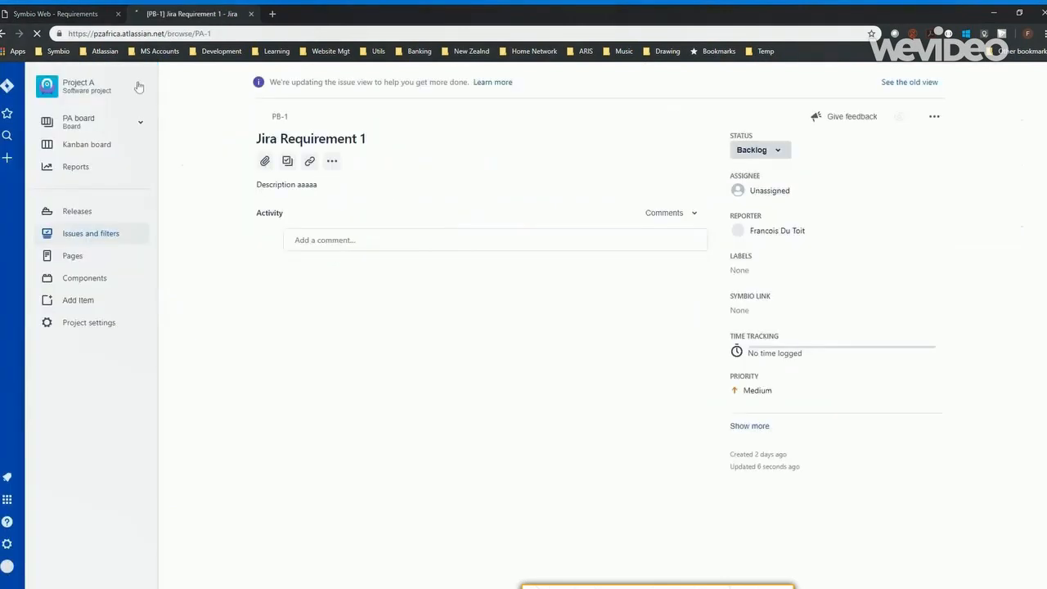
pyautogui.click(137, 88)
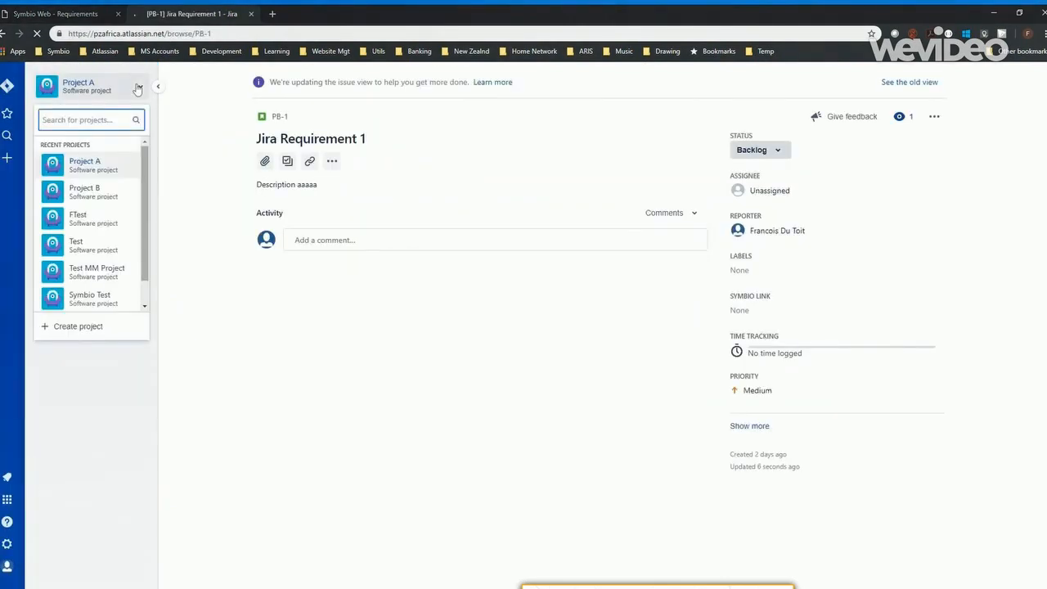
pyautogui.click(84, 192)
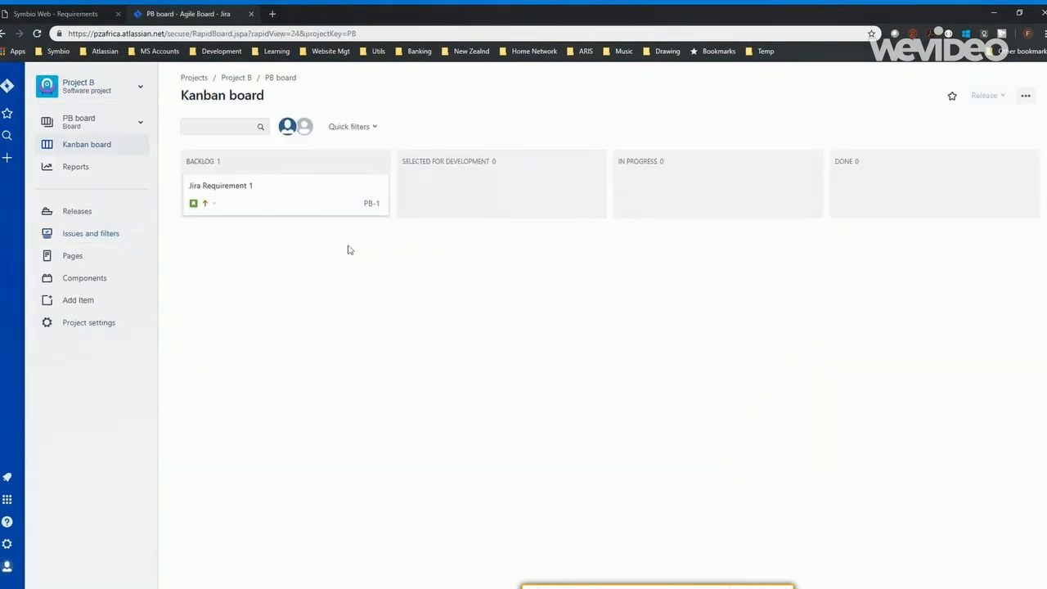
# Step: Switch to Symbio, reload the requirements architecture, and expand Project B and Project A to check where Jira Requirement 1 is located
pyautogui.click(72, 16)
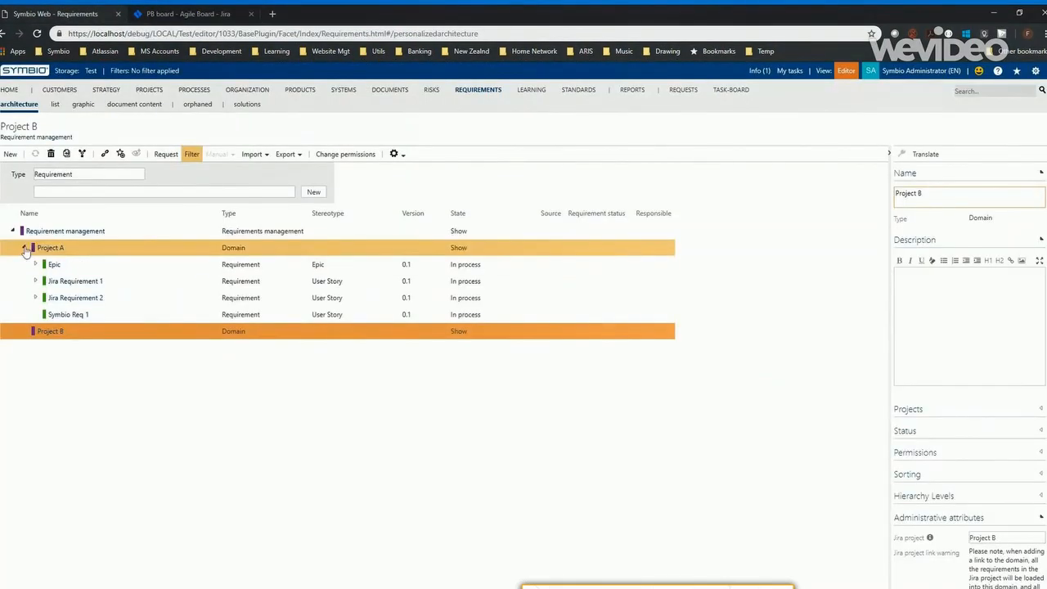
pyautogui.press('F5')
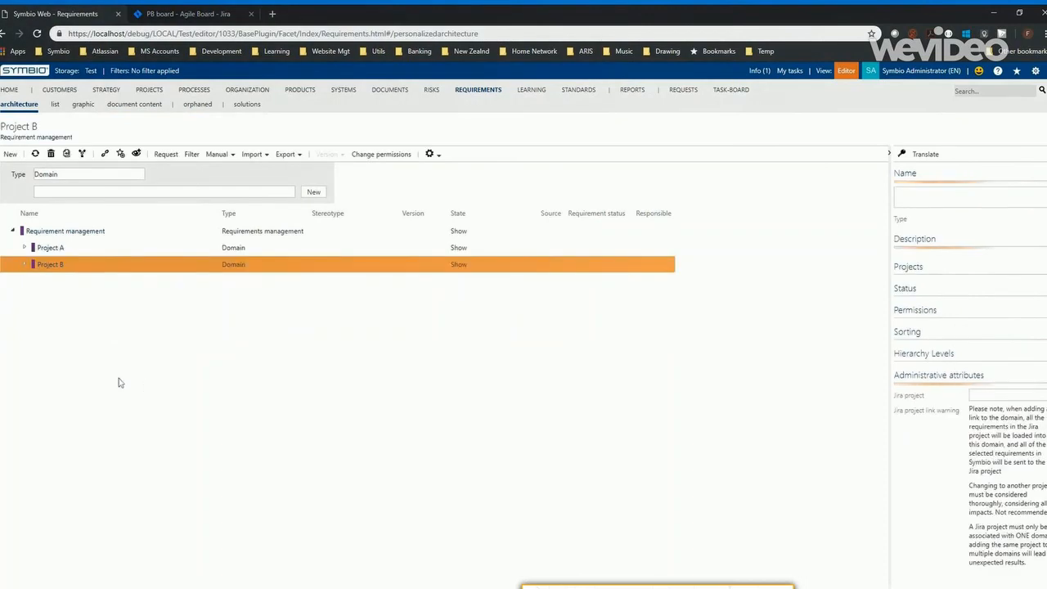
pyautogui.click(24, 264)
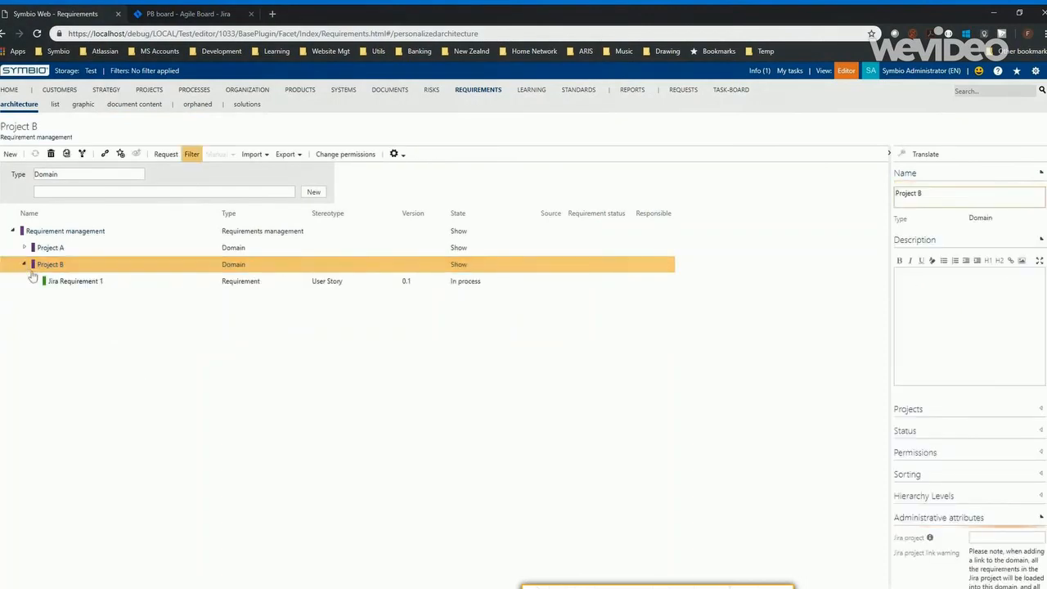
pyautogui.click(25, 247)
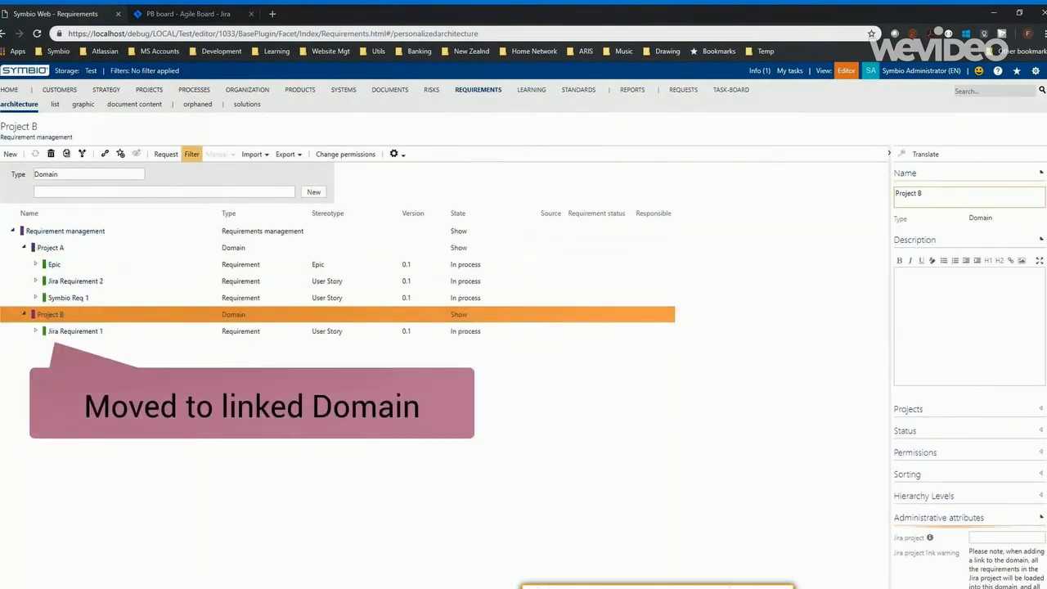
# Step: In Jira, move the story Jira Requirement 1 from Project B to the project DO NOT CONNECT (DNC)
pyautogui.click(172, 14)
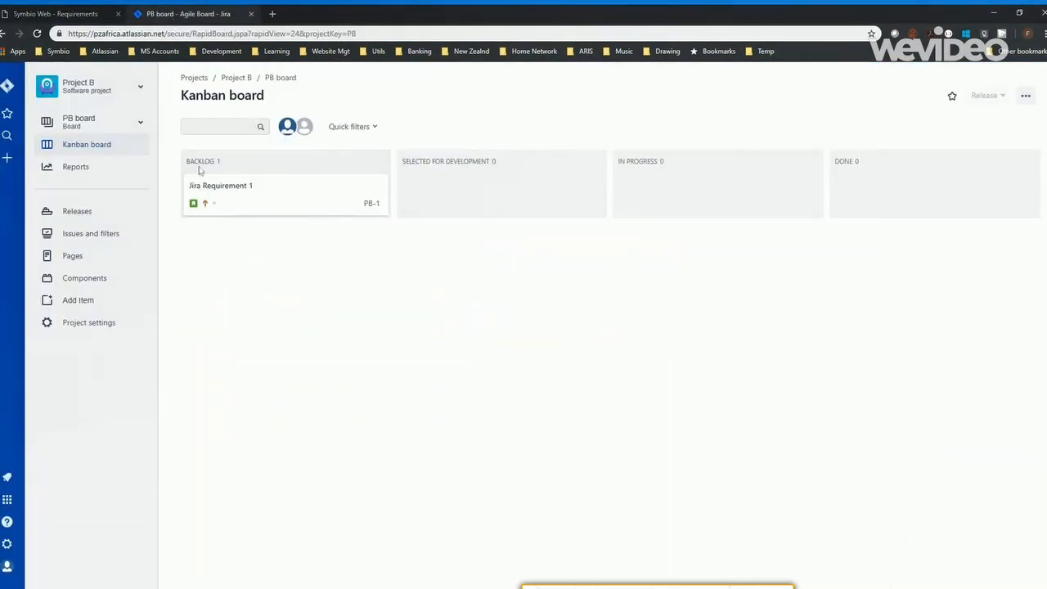
pyautogui.click(324, 200)
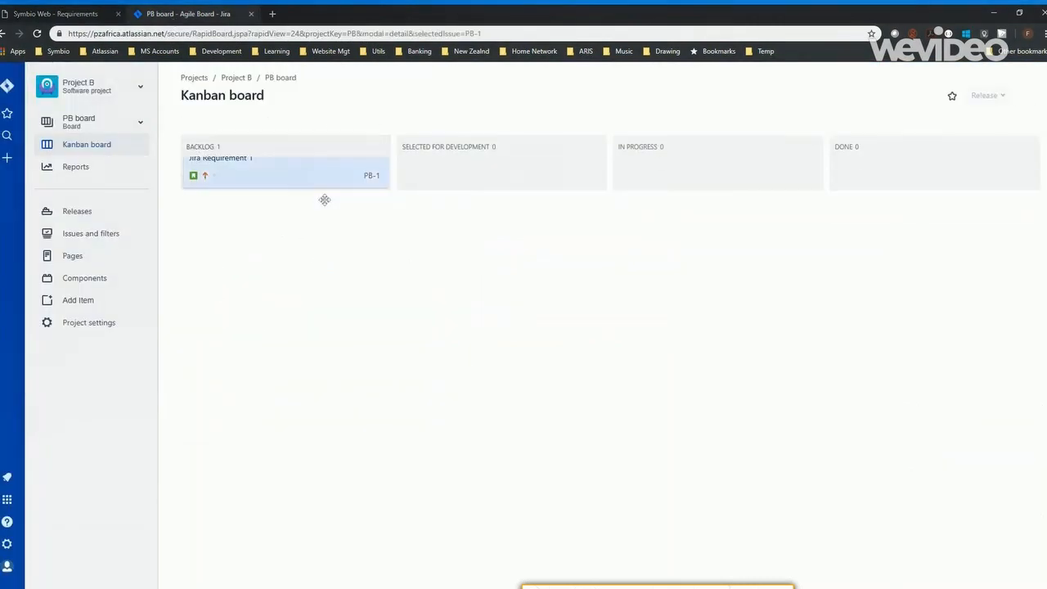
pyautogui.click(765, 116)
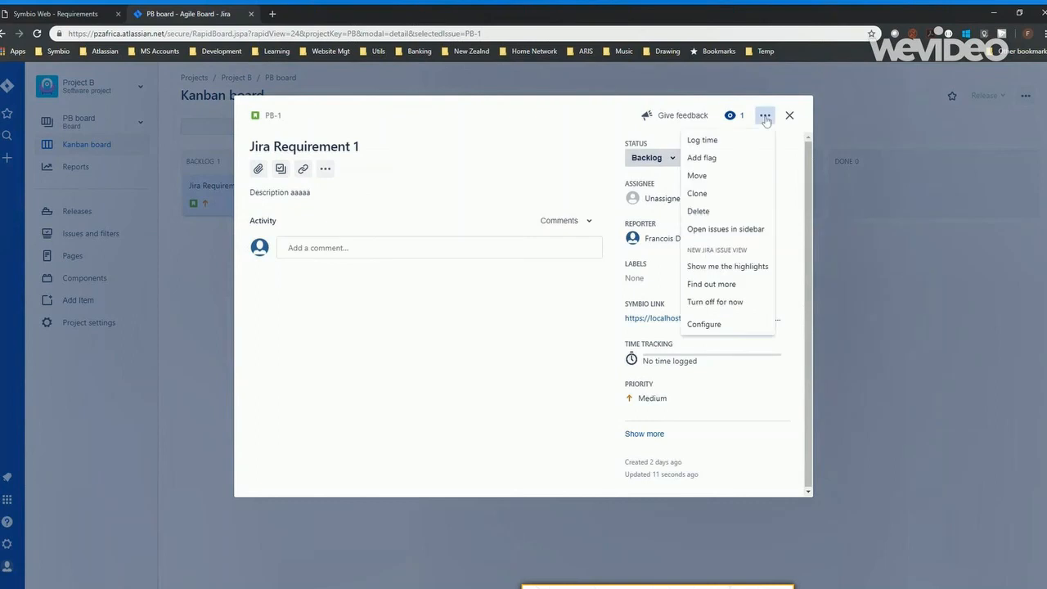
pyautogui.click(694, 176)
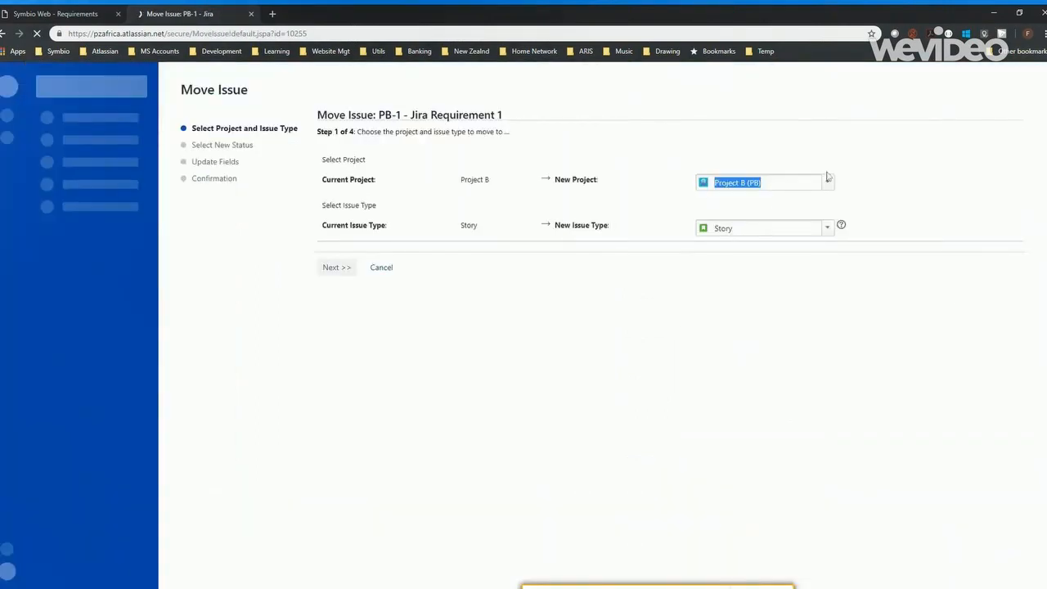
pyautogui.click(828, 178)
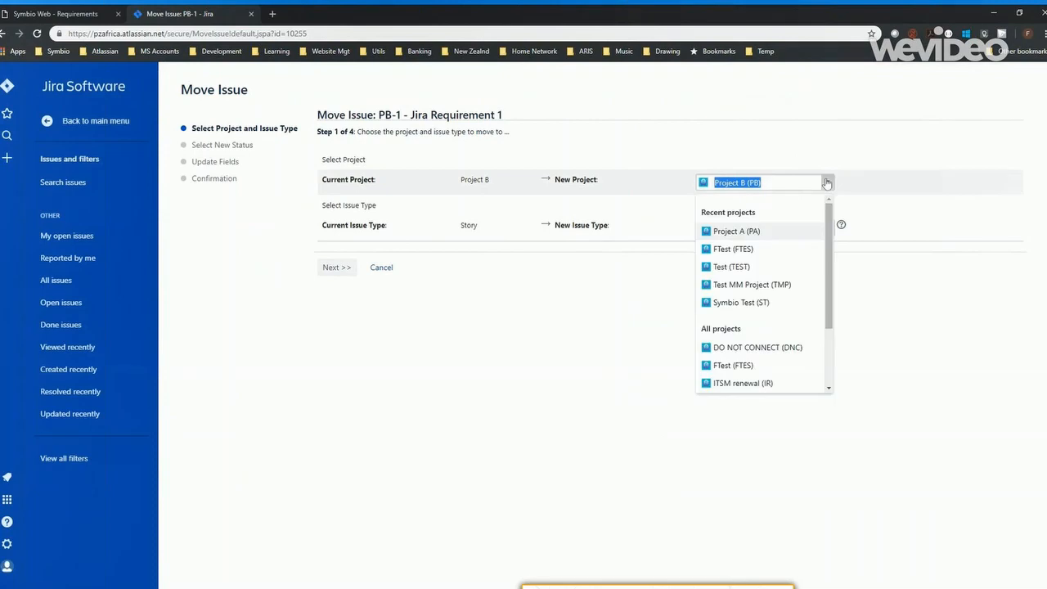
pyautogui.click(777, 348)
pyautogui.click(335, 268)
pyautogui.click(334, 194)
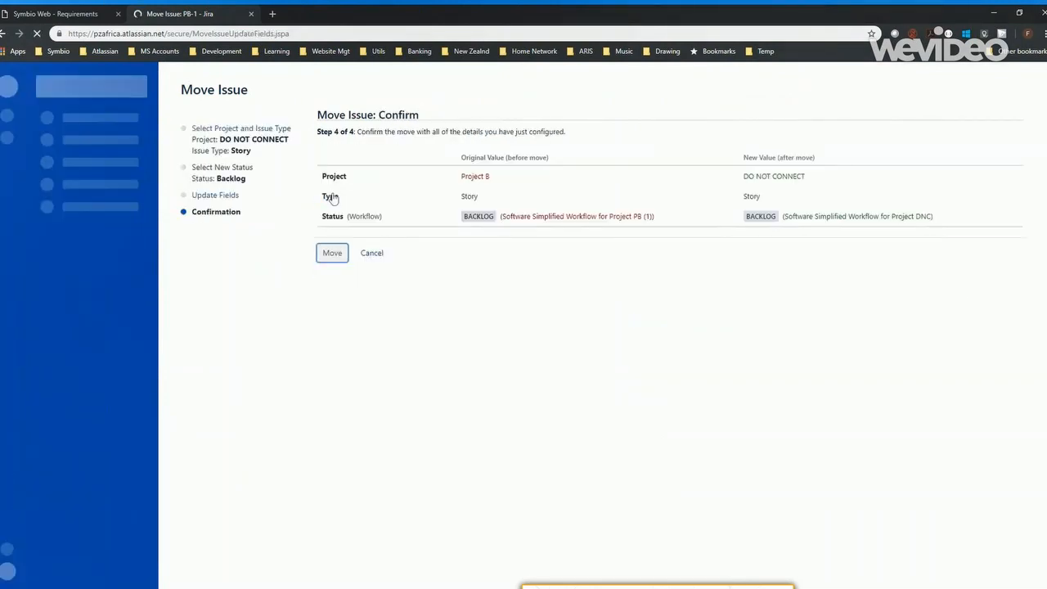
pyautogui.click(333, 253)
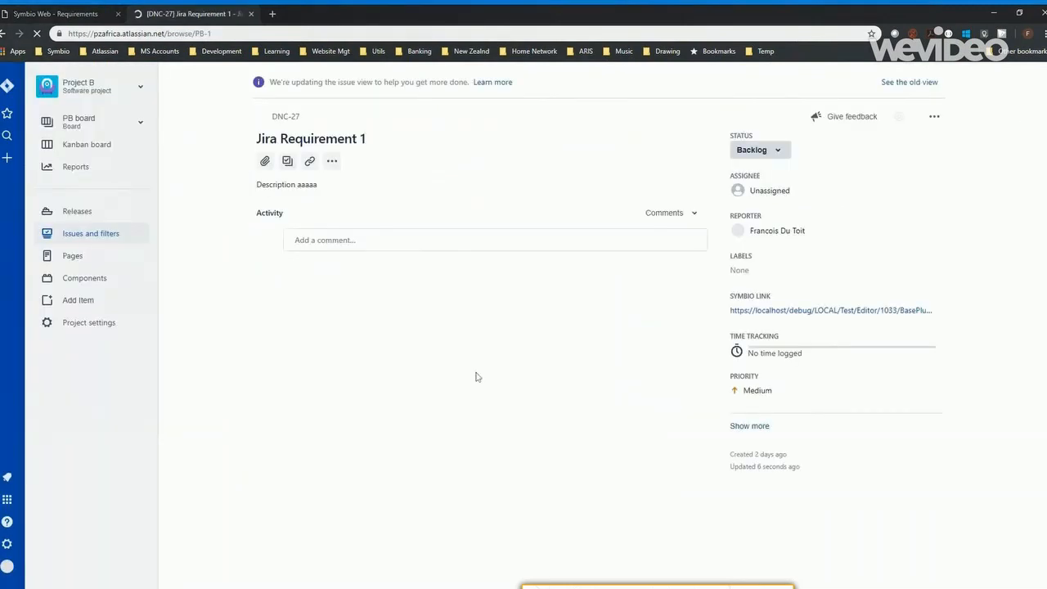
# Step: Switch to Symbio, refresh the Requirement management and Project B branches, and view Jira Requirement 1 under Unknown Jira Project
pyautogui.click(88, 12)
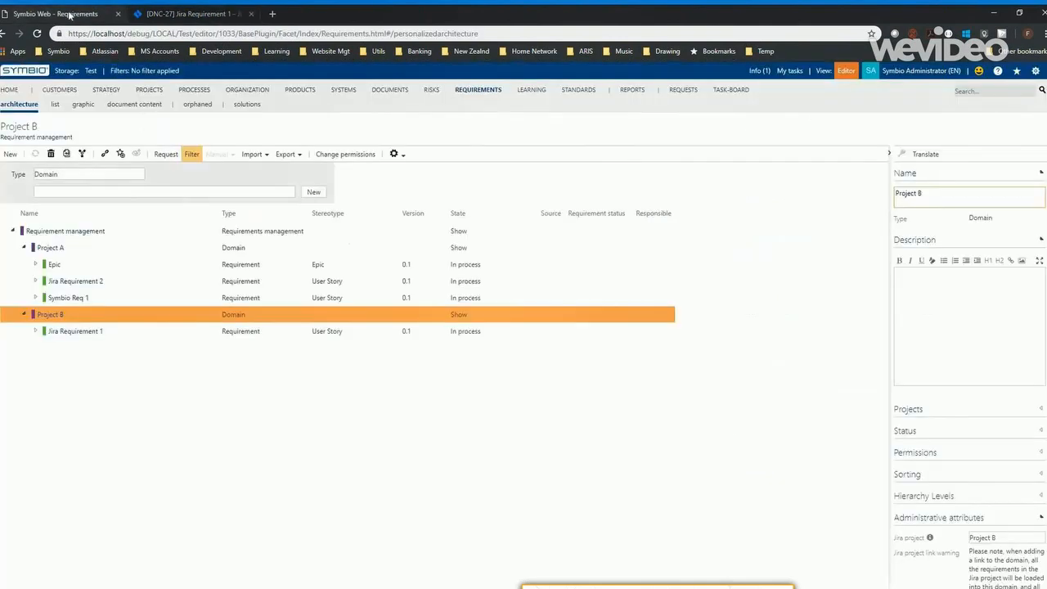
pyautogui.click(13, 233)
pyautogui.click(14, 233)
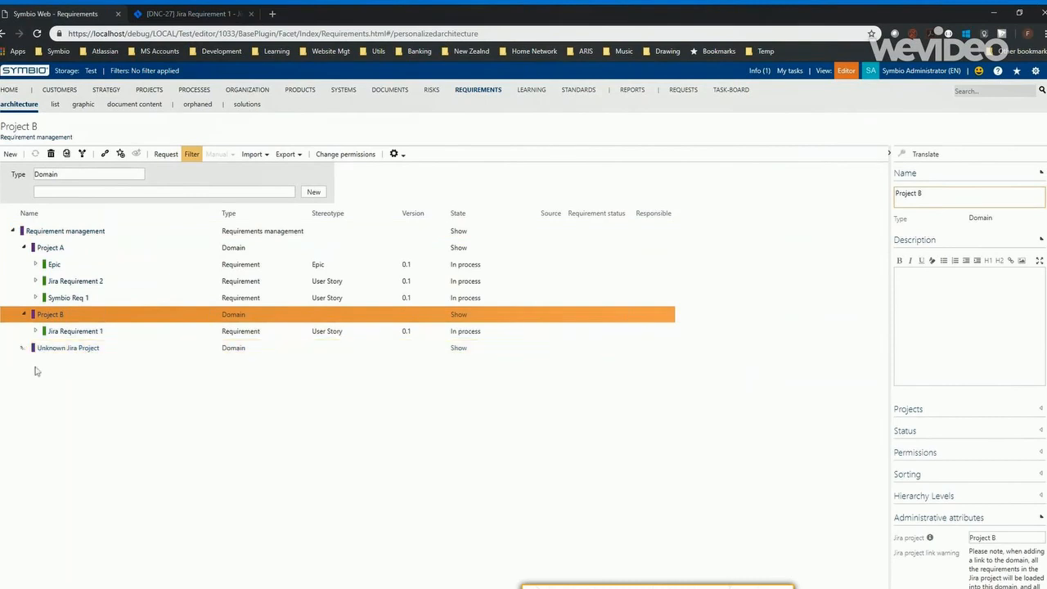
pyautogui.click(23, 316)
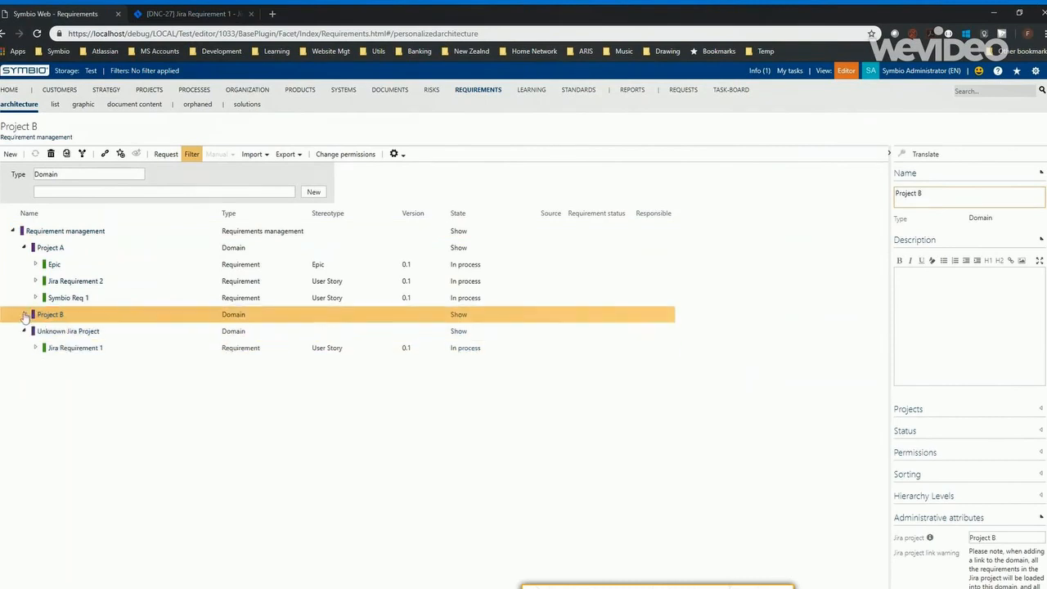
pyautogui.click(76, 348)
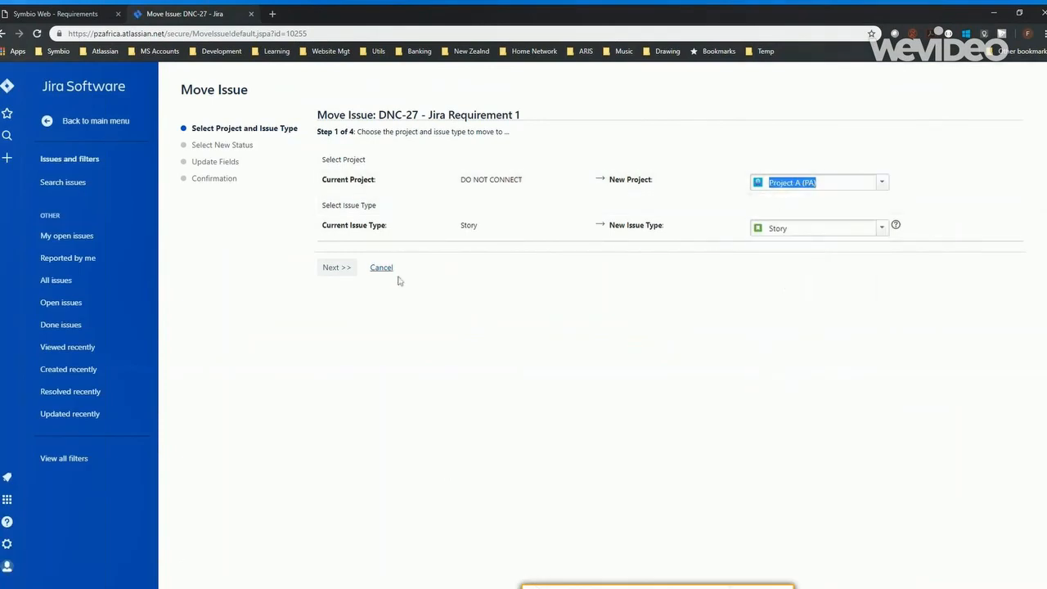
# Step: In Jira, move the story Jira Requirement 1 from DO NOT CONNECT to Project A (PA)
pyautogui.click(336, 268)
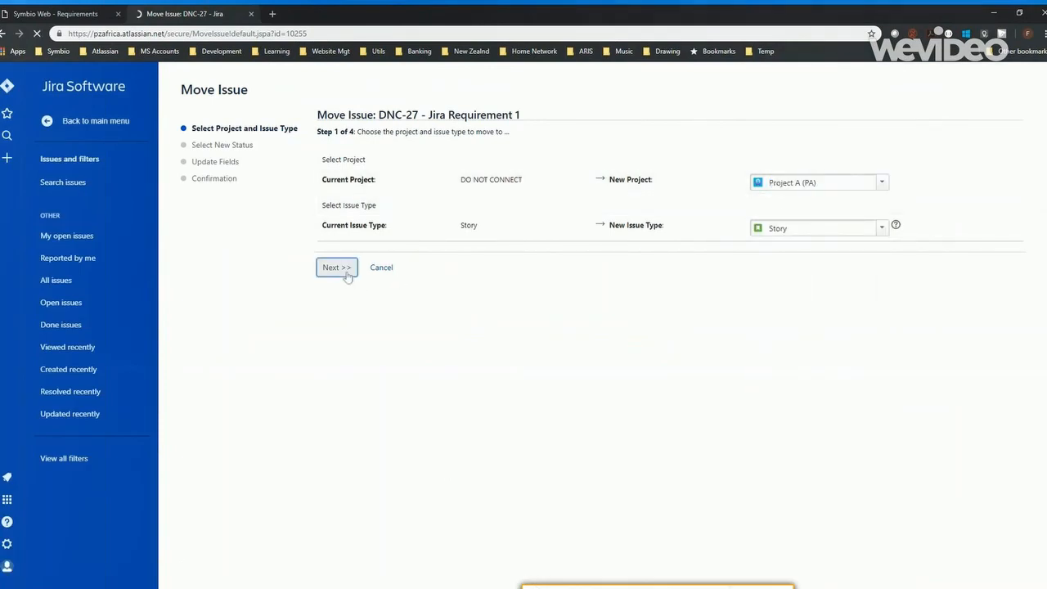
pyautogui.click(336, 197)
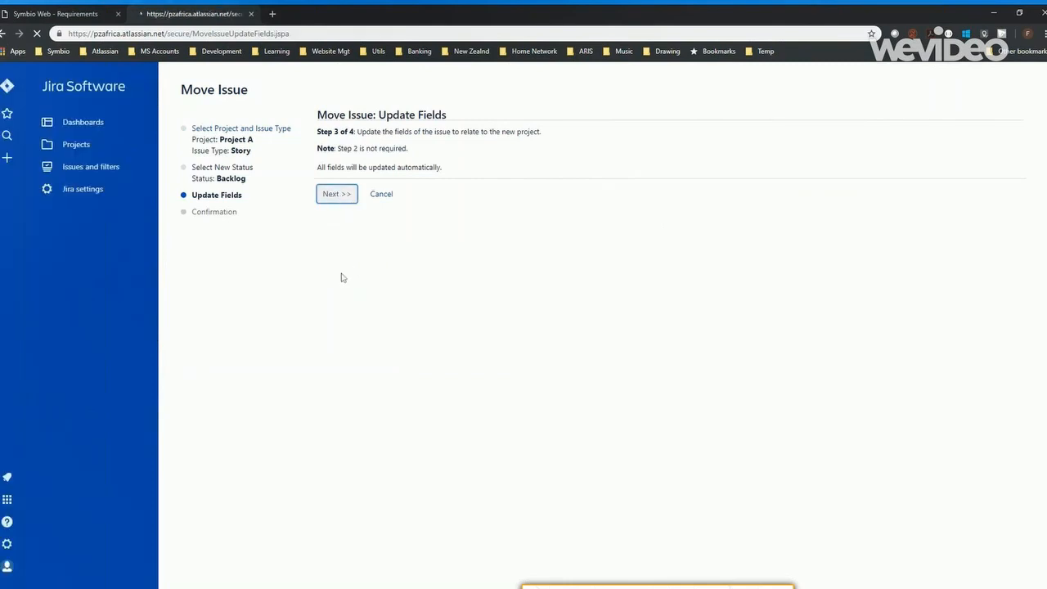
pyautogui.click(332, 253)
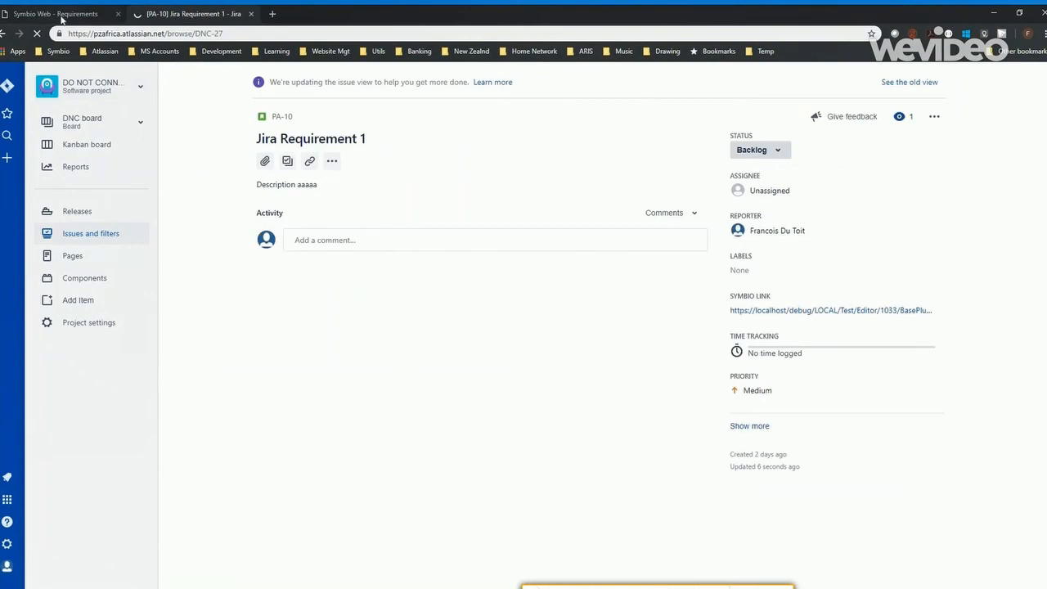
# Step: Switch to Symbio and collapse the Unknown Jira Project domain to refresh its contents
pyautogui.click(57, 14)
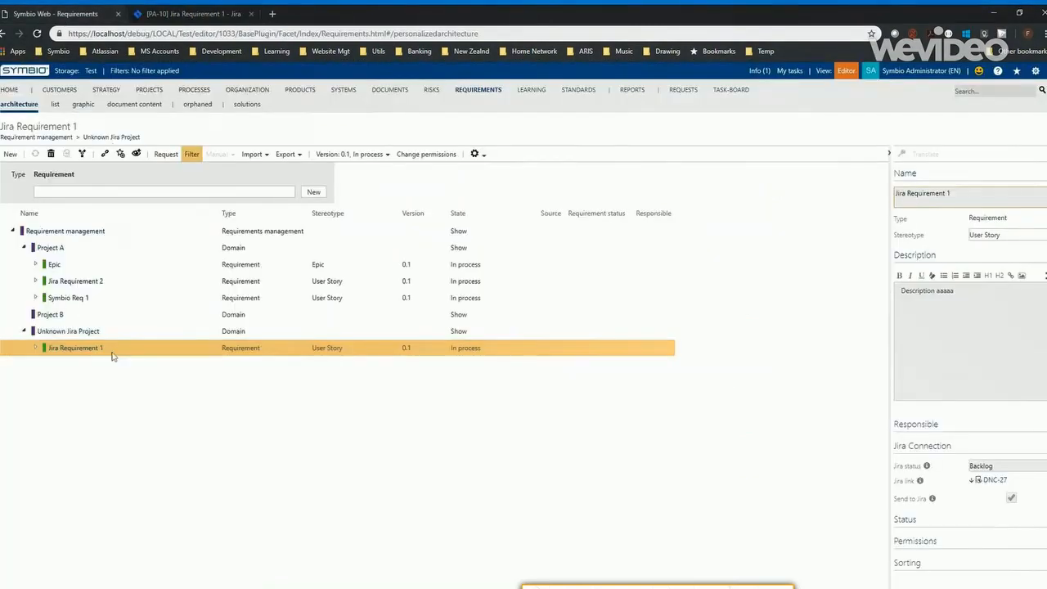
pyautogui.click(25, 331)
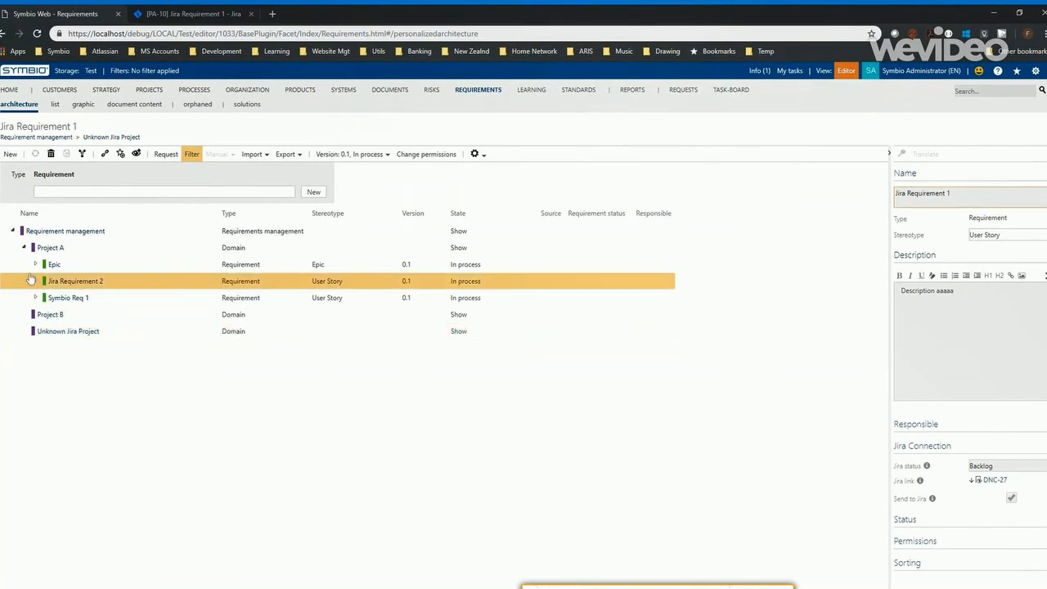